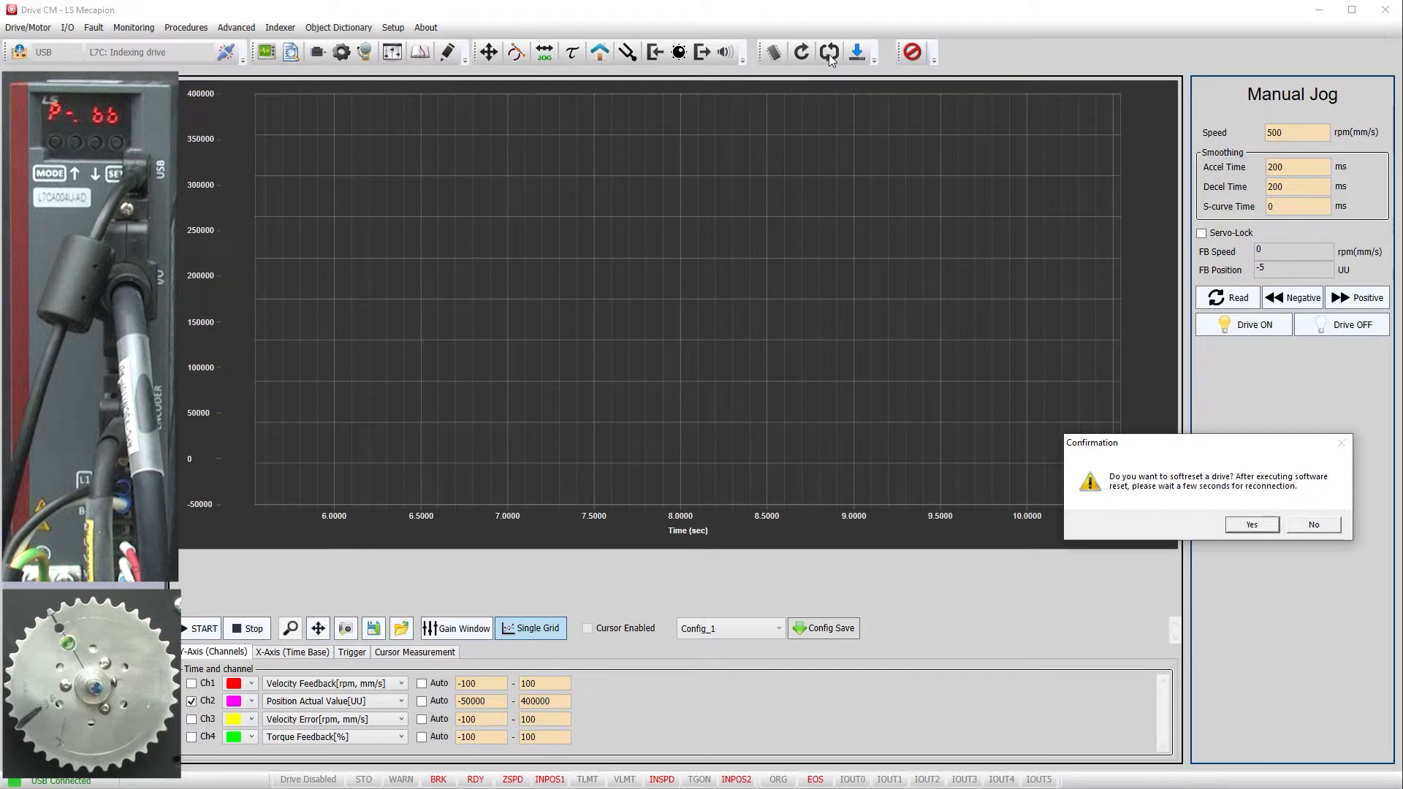
Step: Soft-reset the drive and set the auto-tuning rigidity to 10
{"action": "left_click", "coordinate": [1244, 529]}
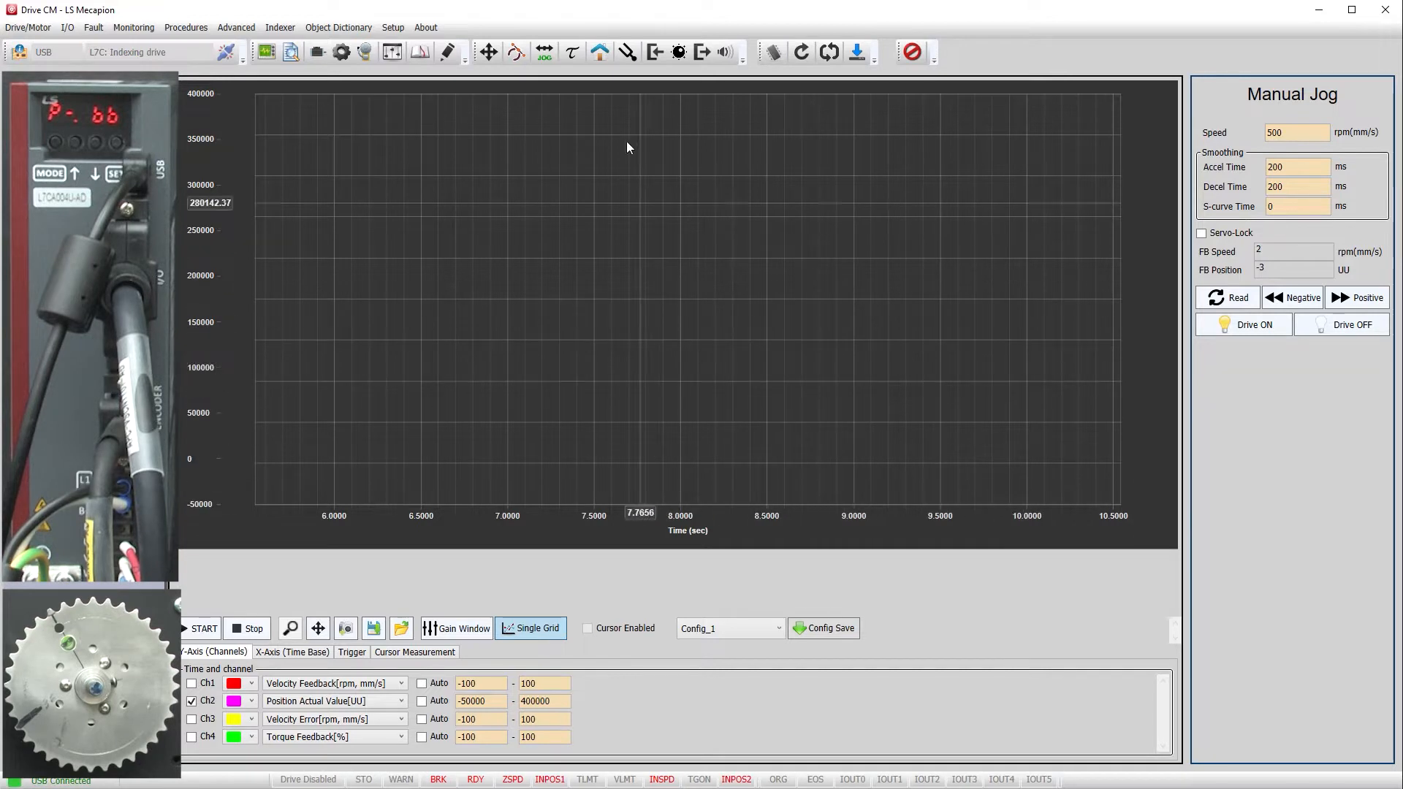
{"action": "left_click", "coordinate": [628, 52]}
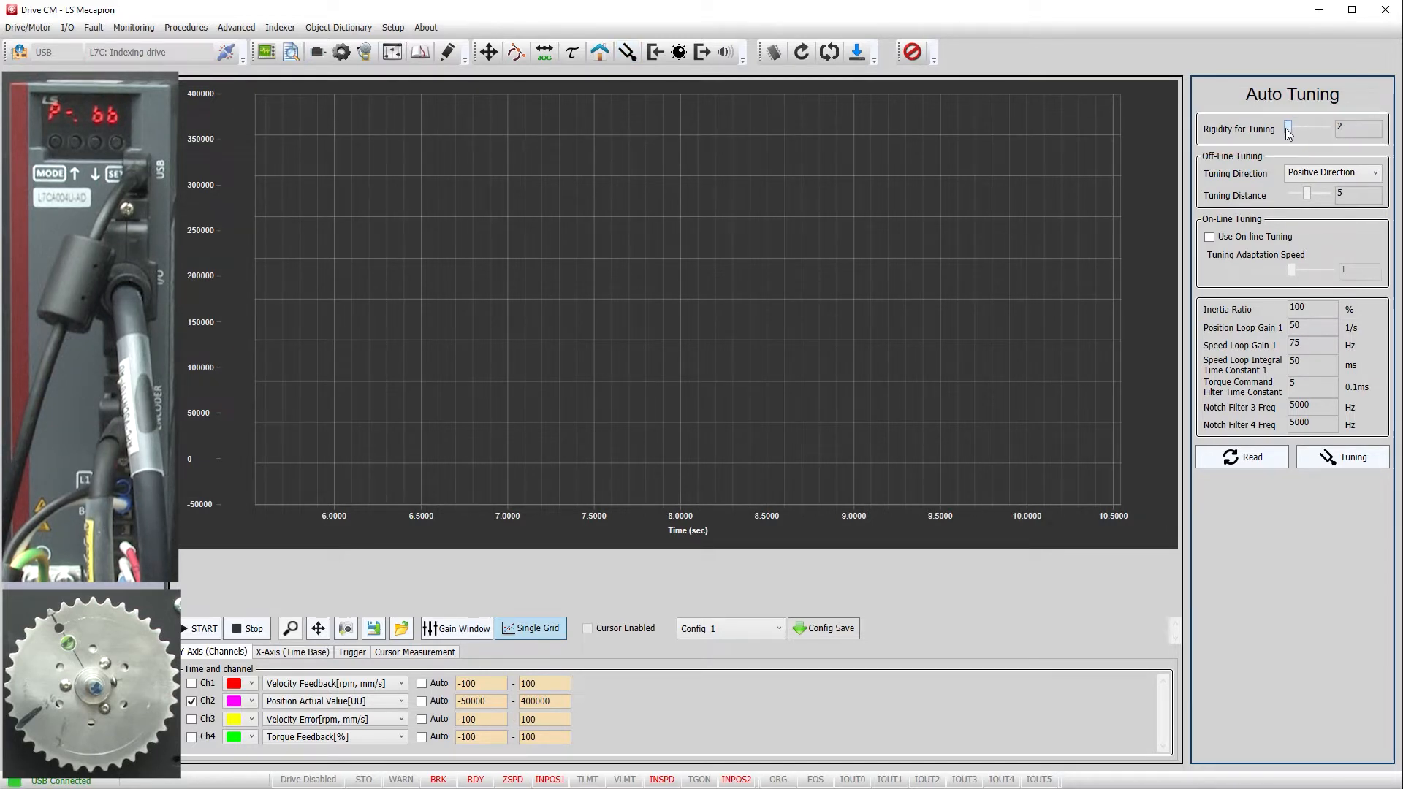
{"action": "mouse_move", "coordinate": [1287, 129]}
{"action": "left_mouse_down"}
{"action": "mouse_move", "coordinate": [1330, 129]}
{"action": "mouse_move", "coordinate": [1308, 128]}
{"action": "left_mouse_up"}
Step: Set off-line tuning to the positive direction with a tuning distance of 2
{"action": "left_click", "coordinate": [1374, 175]}
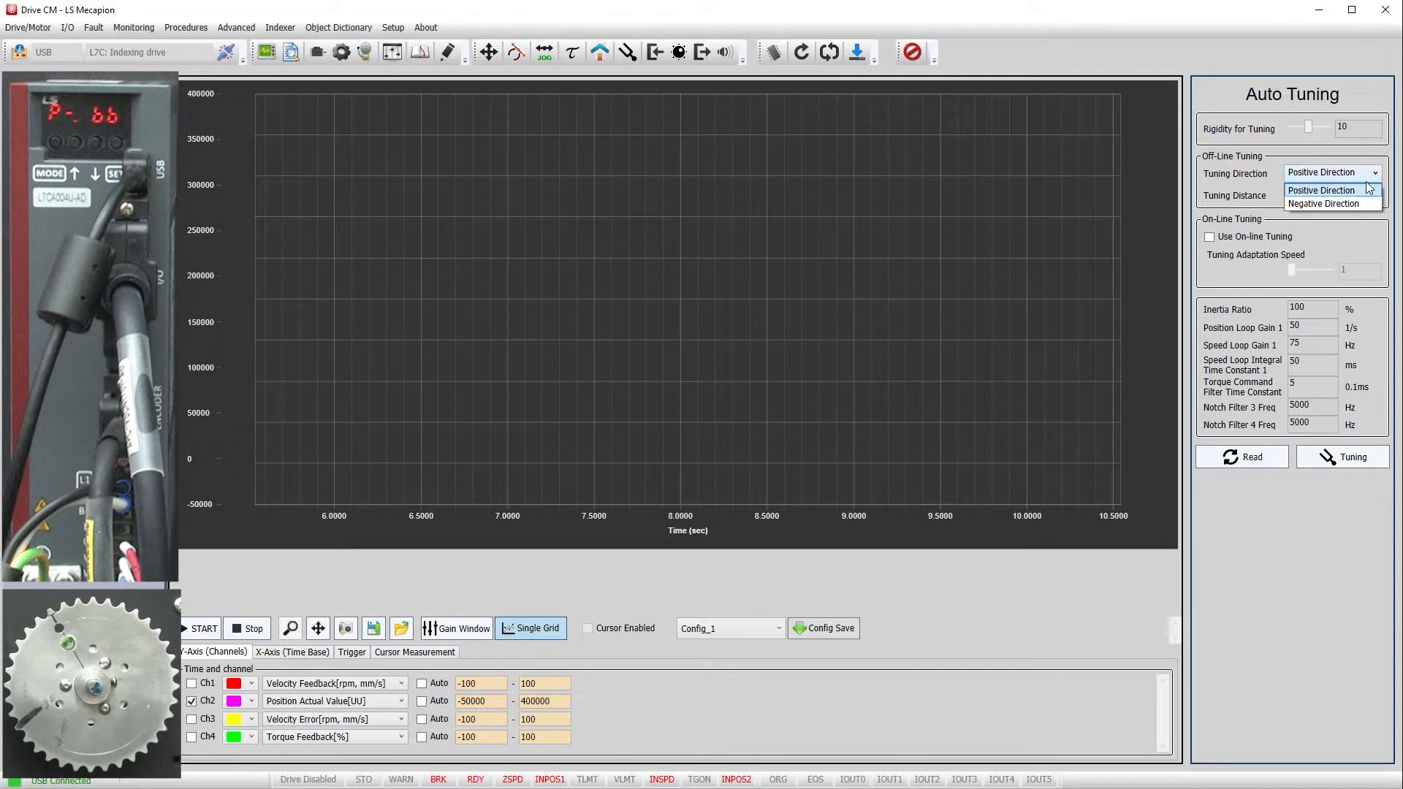
{"action": "left_click", "coordinate": [1370, 191]}
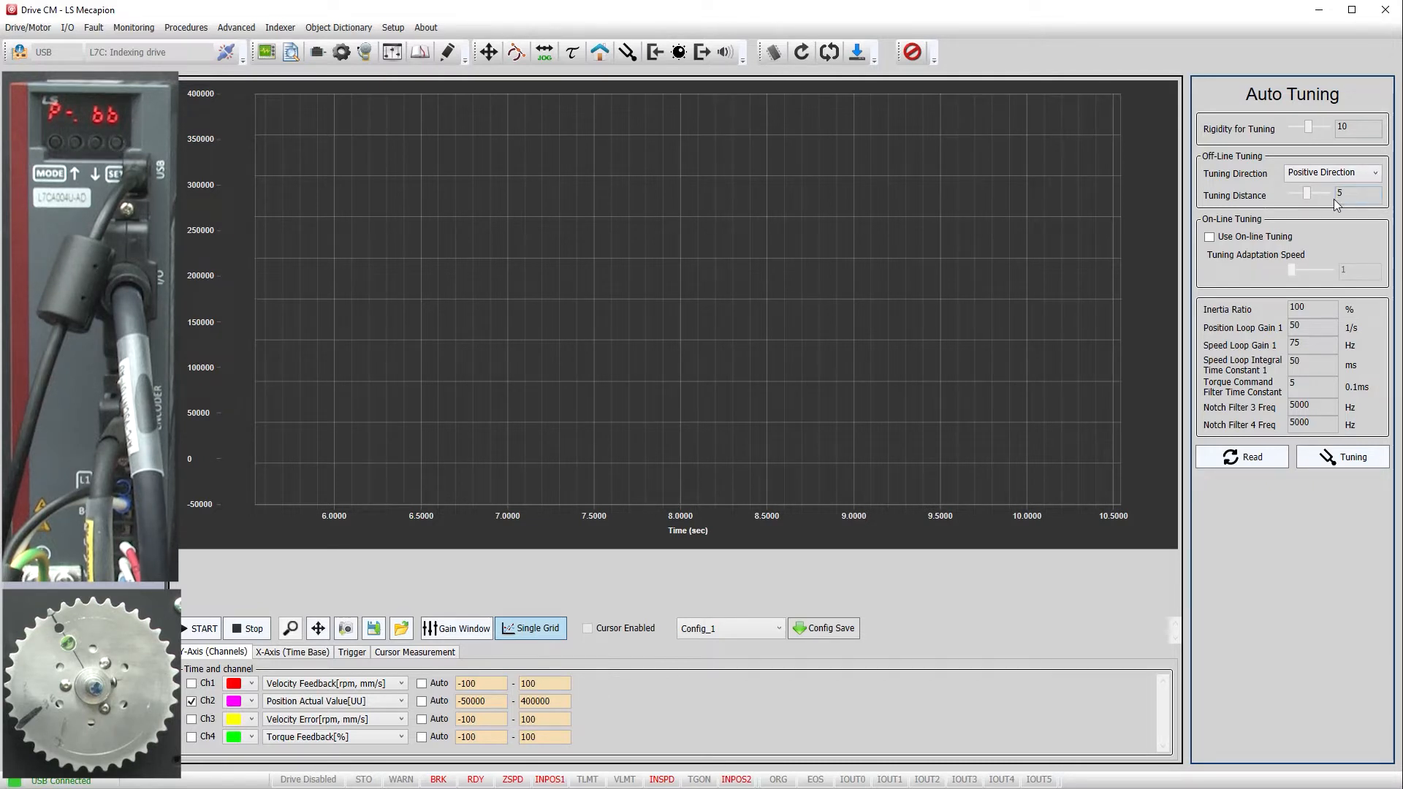
{"action": "mouse_move", "coordinate": [1306, 195]}
{"action": "left_mouse_down"}
{"action": "mouse_move", "coordinate": [1285, 195]}
{"action": "mouse_move", "coordinate": [1334, 197]}
{"action": "left_mouse_up"}
{"action": "left_click_drag", "start_coordinate": [1334, 197], "coordinate": [1296, 196]}
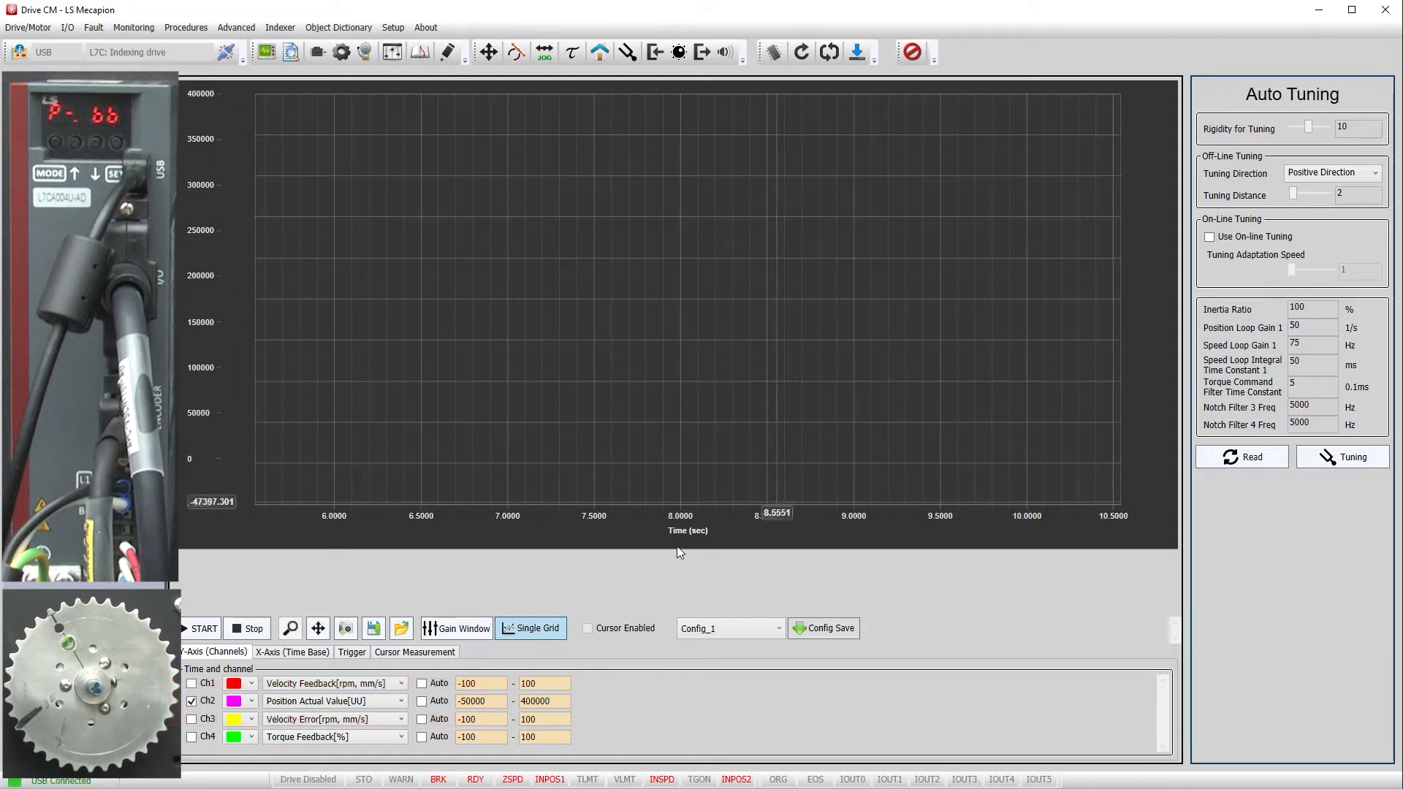
Step: Check the trace's time base, then record the actual position during an off-line auto-tuning run
{"action": "left_click", "coordinate": [276, 652]}
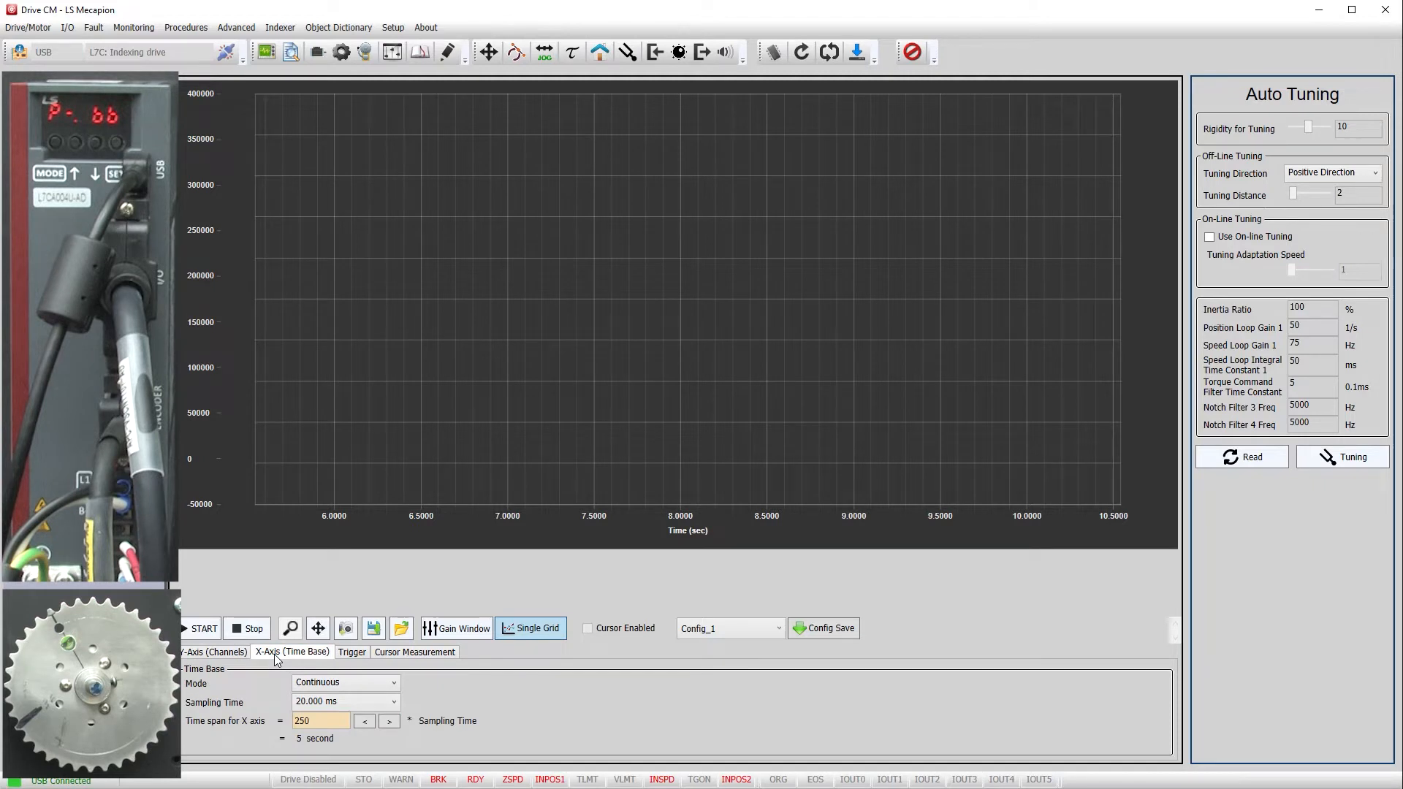
{"action": "left_click", "coordinate": [217, 652]}
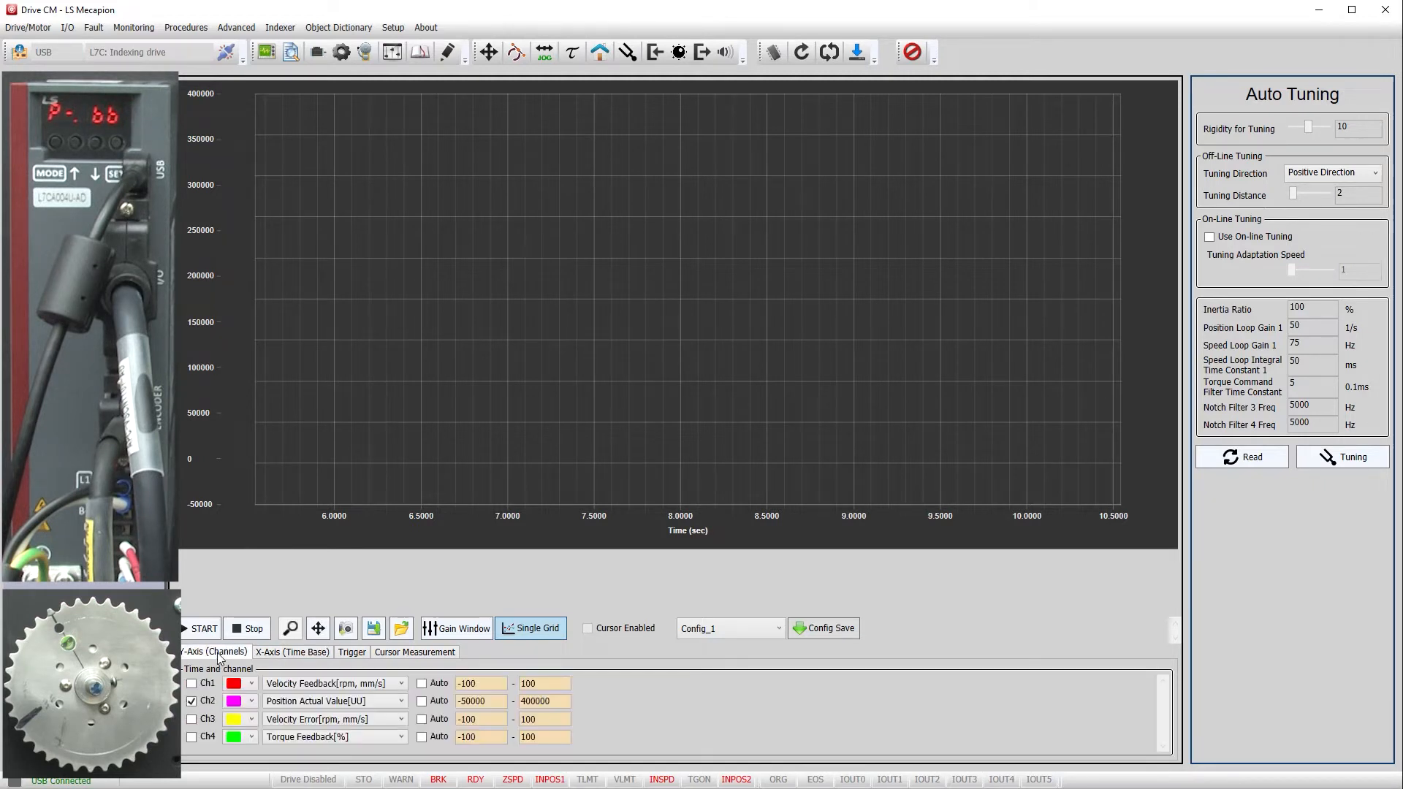
{"action": "left_click", "coordinate": [204, 631]}
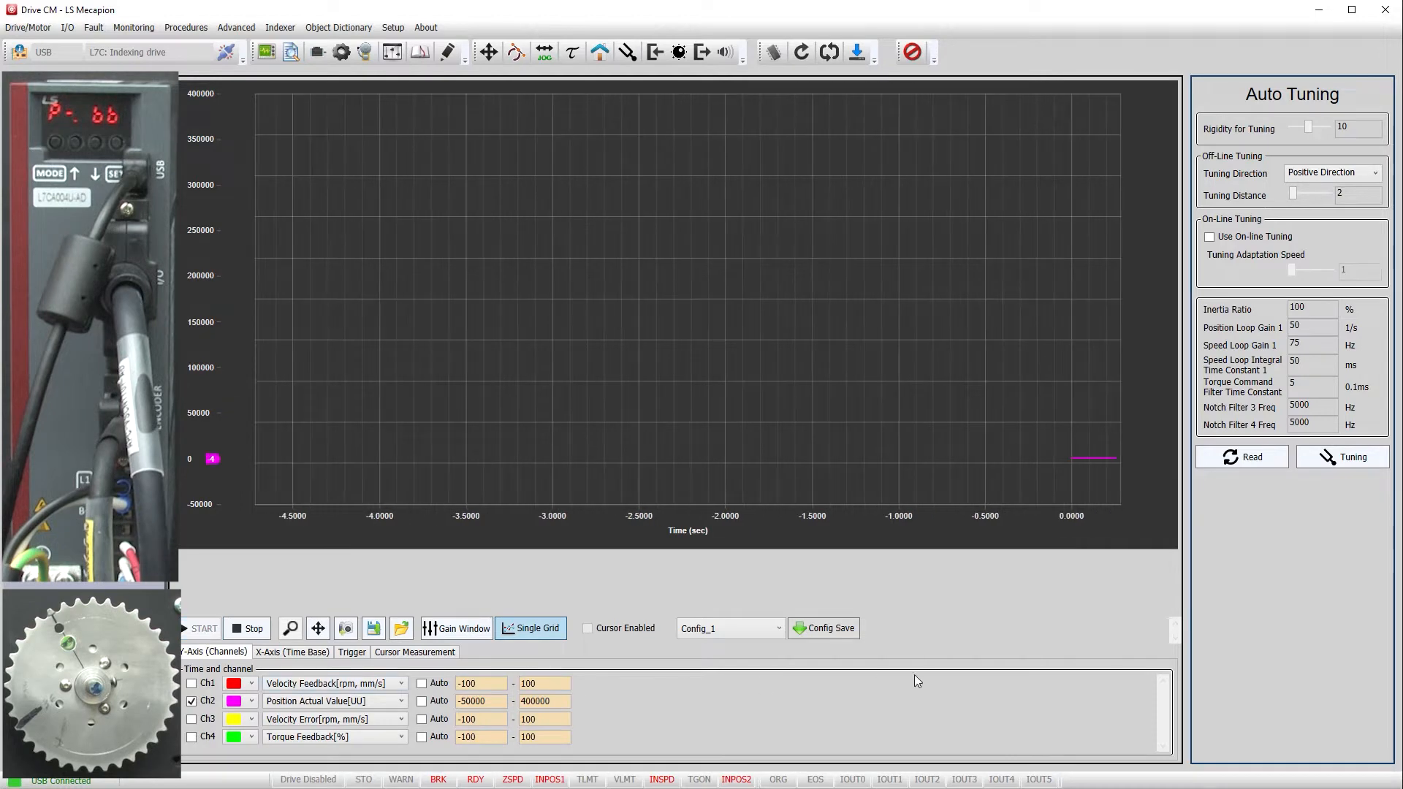
{"action": "left_click", "coordinate": [1342, 457]}
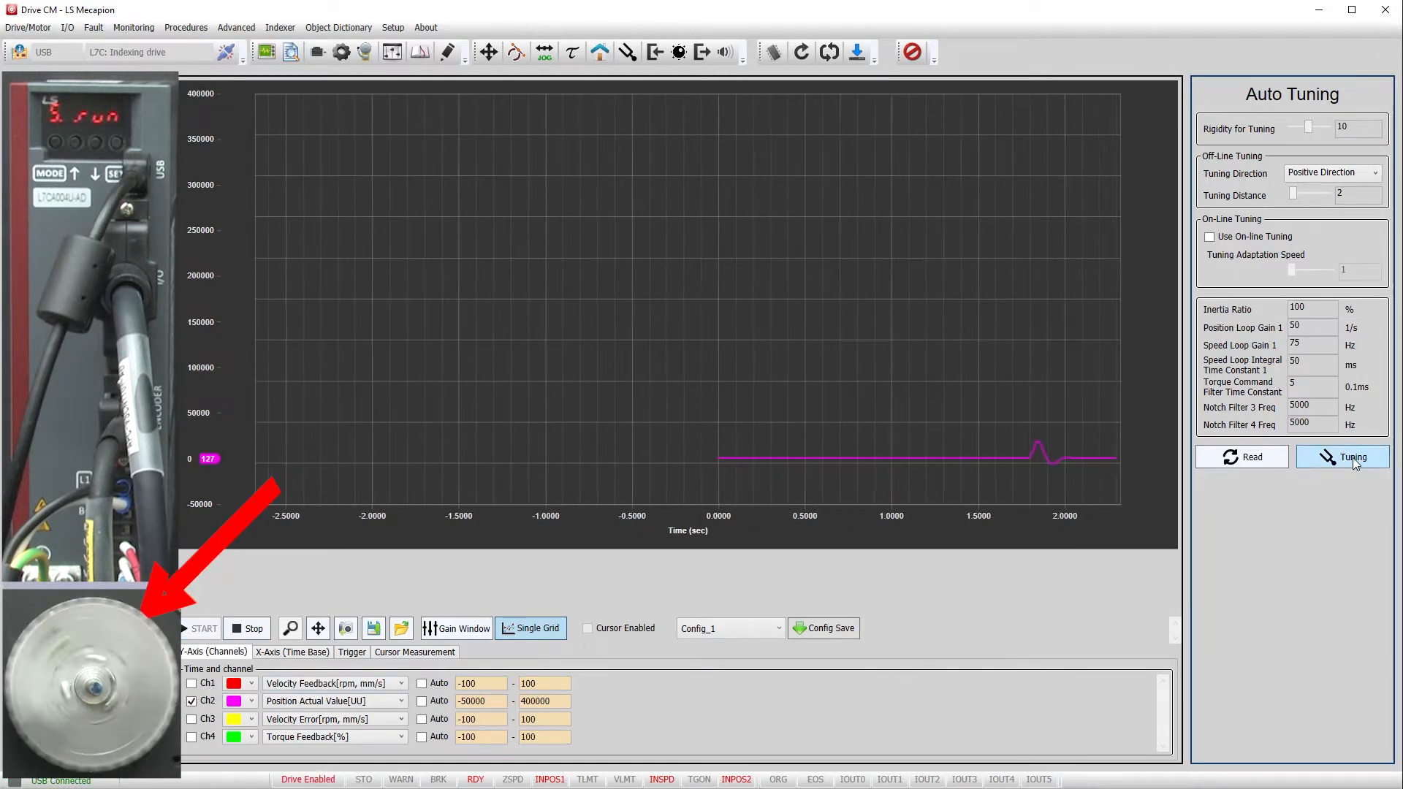
{"action": "left_click", "coordinate": [247, 629]}
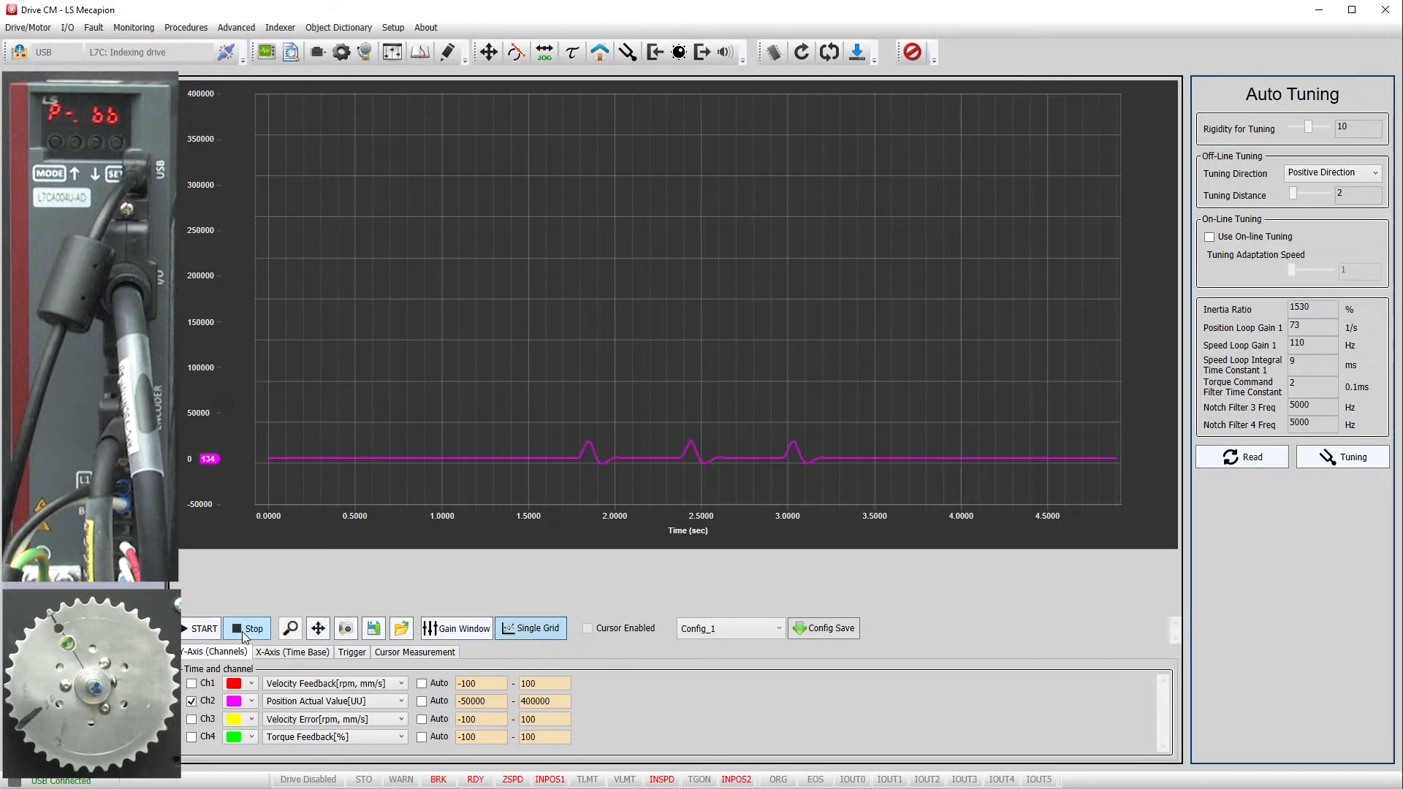
Step: Raise the tuning distance to 5 and record the position trace of another auto-tuning run
{"action": "left_click", "coordinate": [1319, 192]}
{"action": "left_click", "coordinate": [1318, 192]}
{"action": "left_click", "coordinate": [1318, 192]}
{"action": "left_click", "coordinate": [196, 630]}
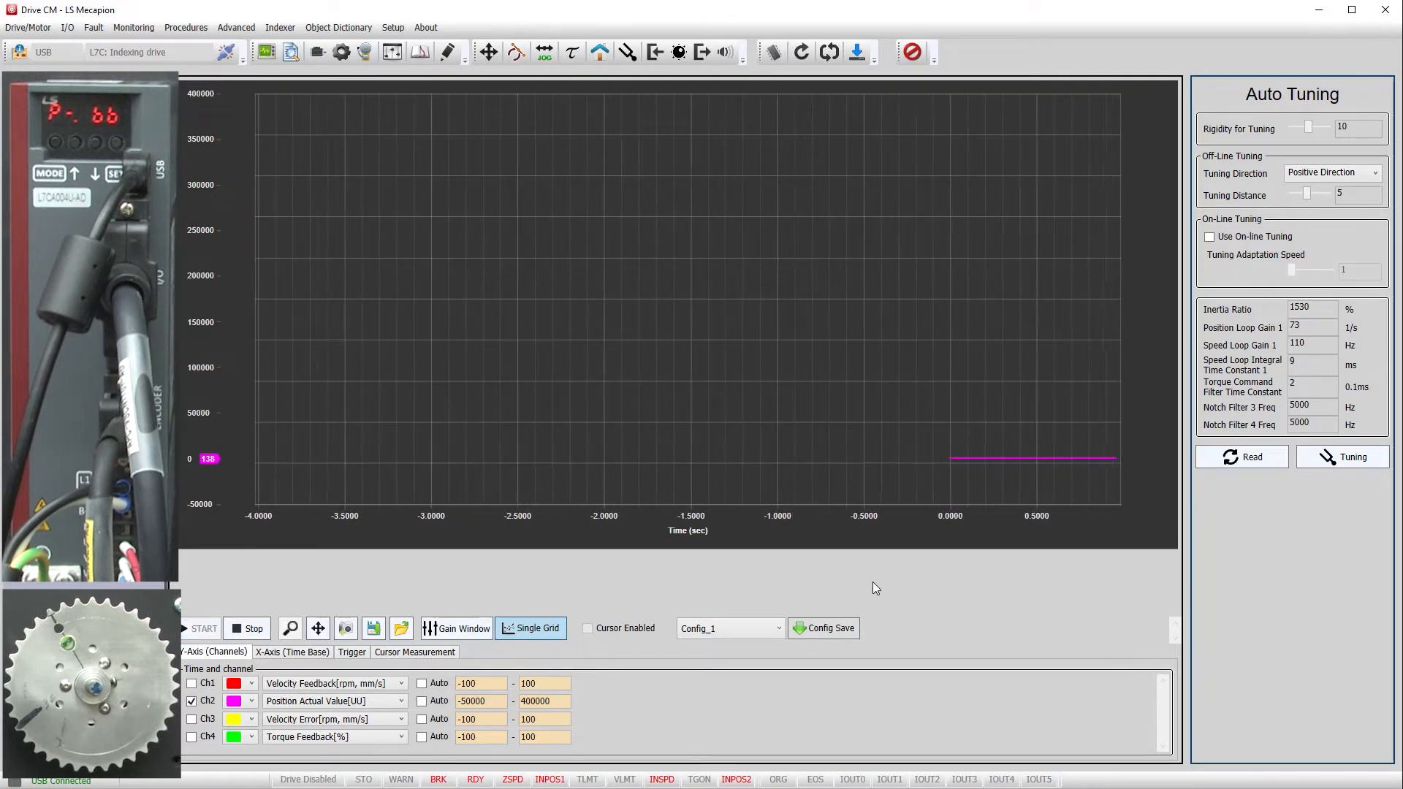
{"action": "left_click", "coordinate": [1326, 457]}
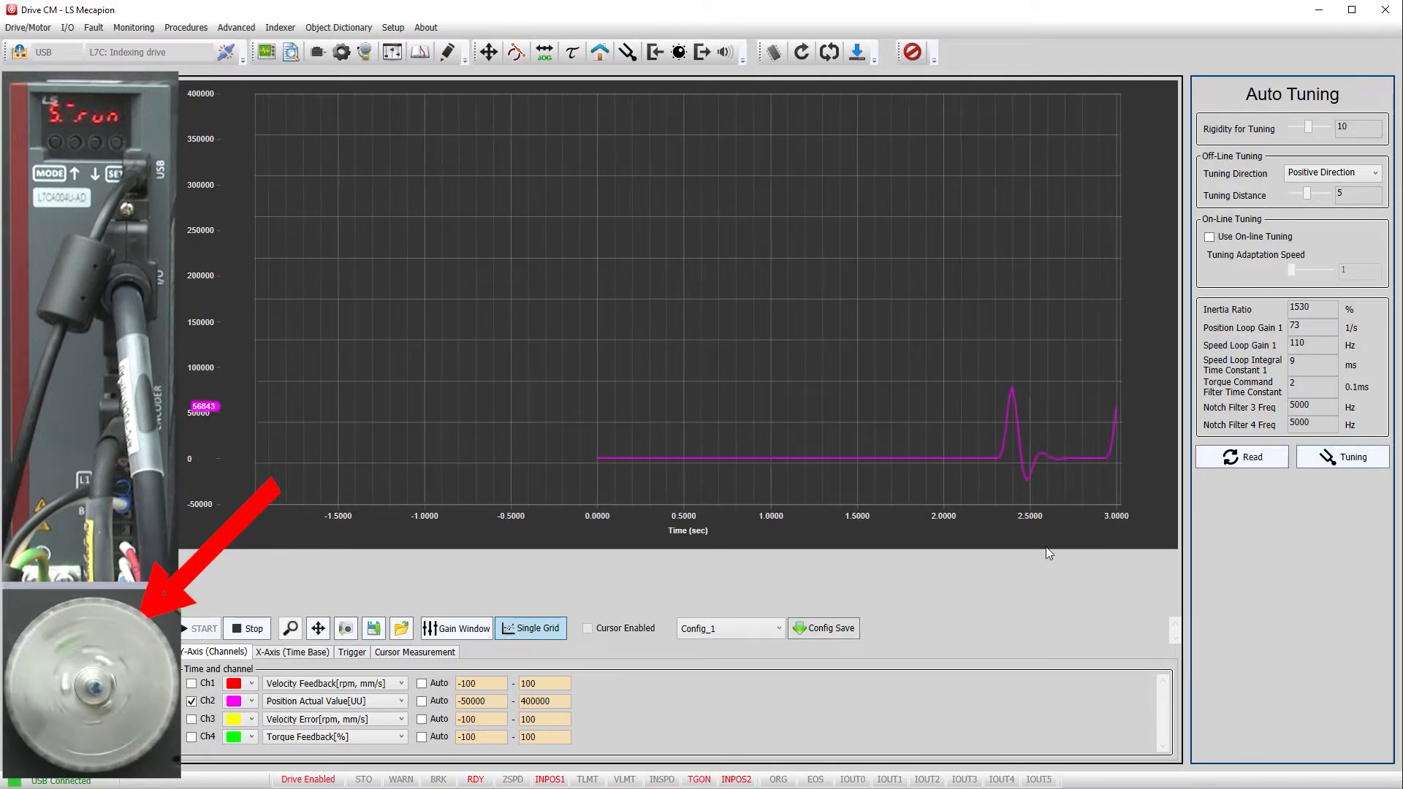
{"action": "left_click", "coordinate": [248, 630]}
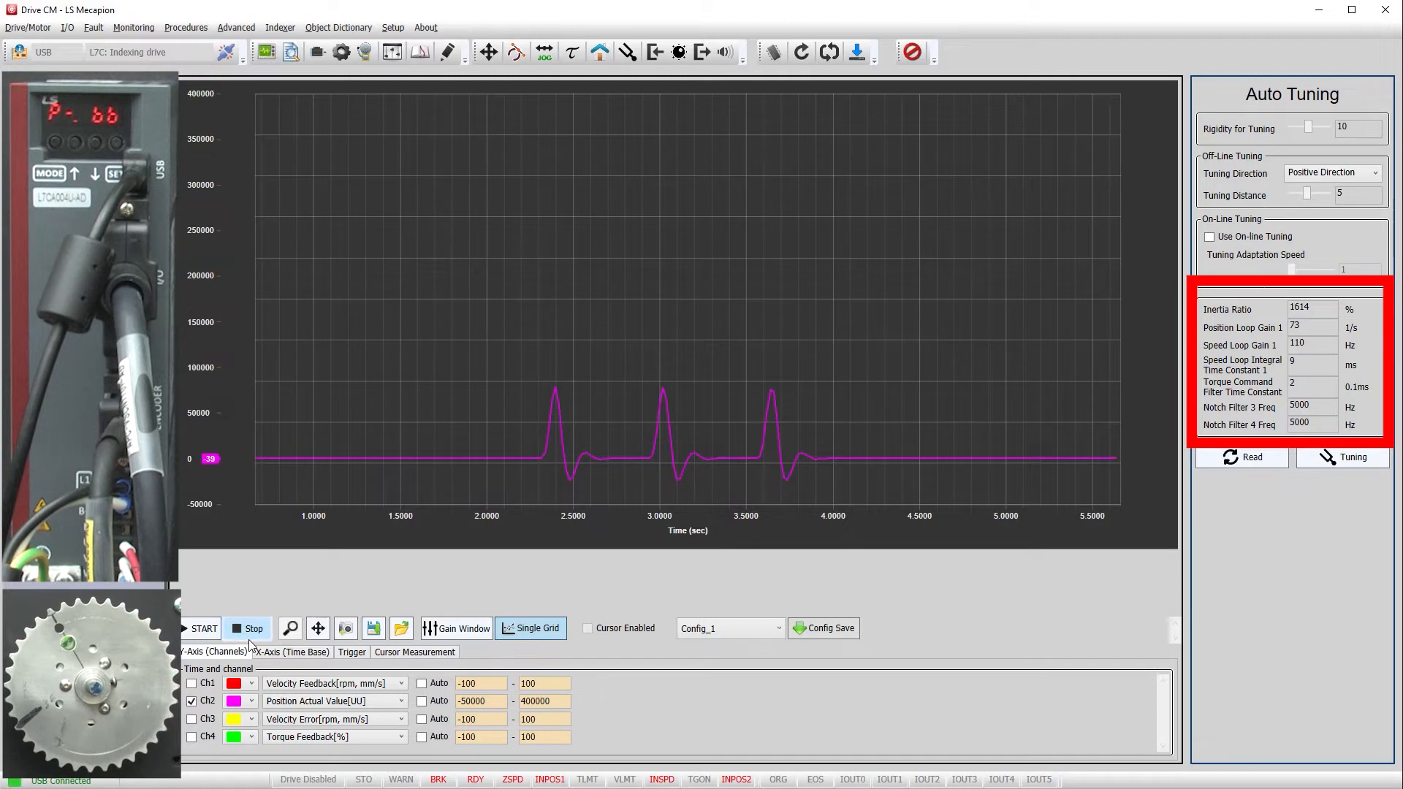
Step: Increase the tuning distance to 10 and record the position trace while auto tuning runs again
{"action": "left_click_drag", "start_coordinate": [1306, 193], "coordinate": [1358, 212]}
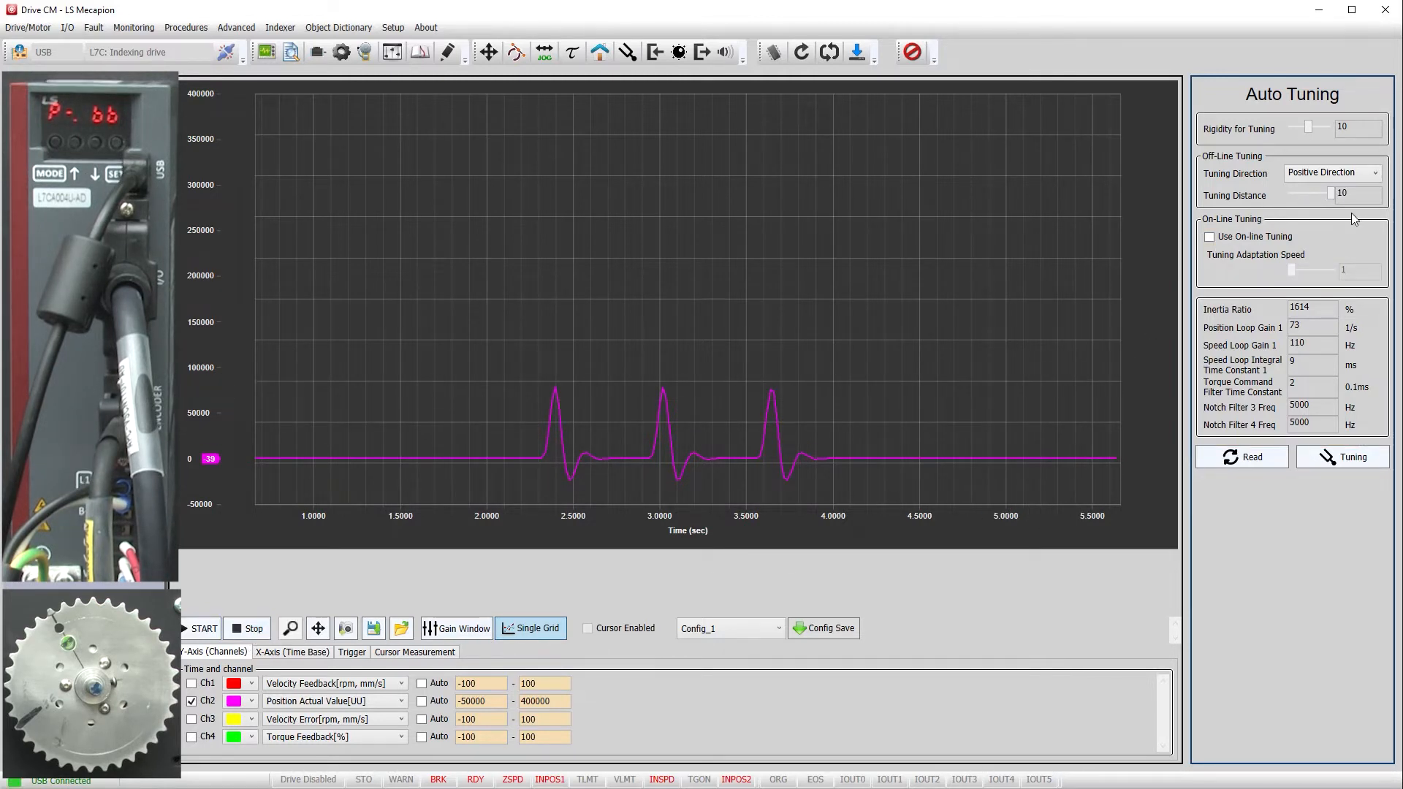
{"action": "left_click", "coordinate": [199, 628]}
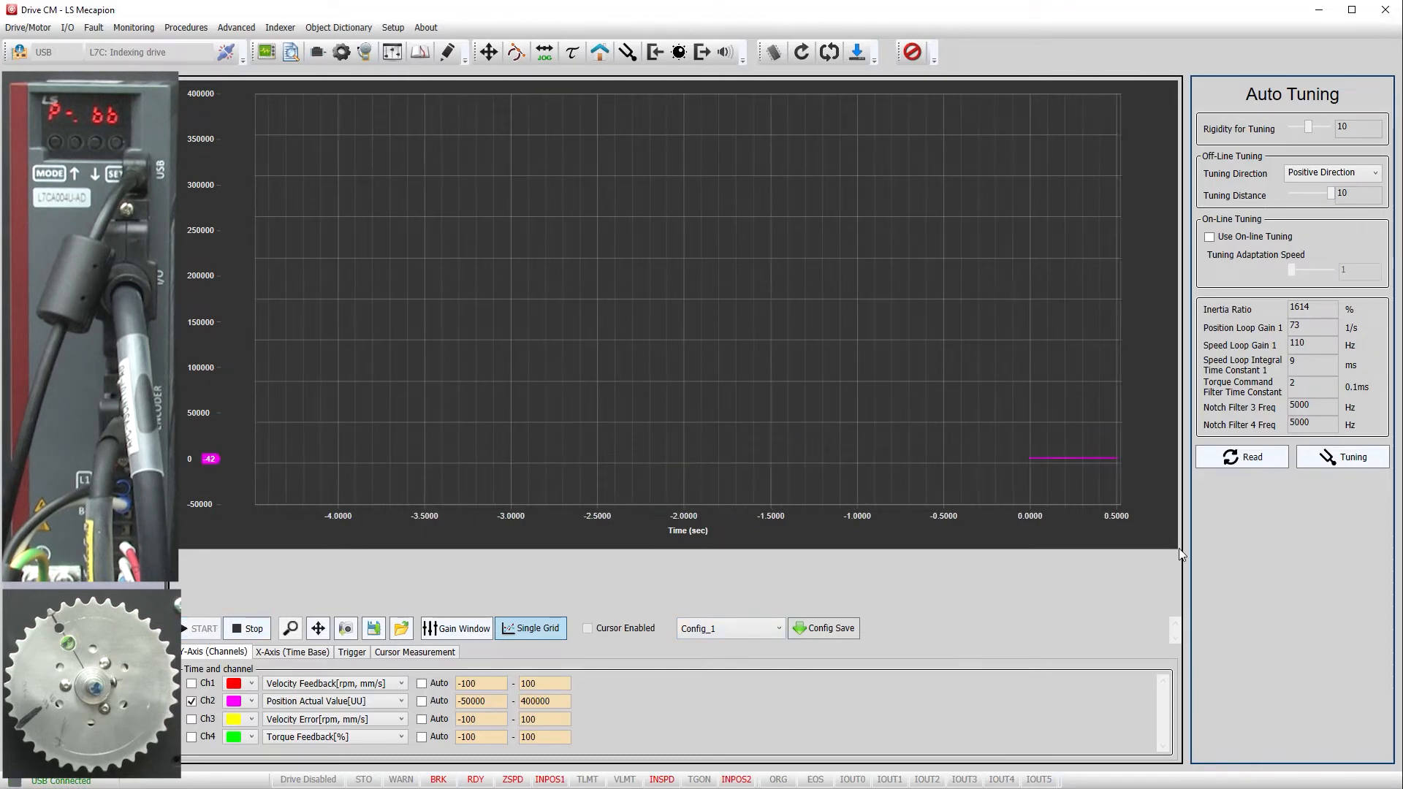
{"action": "left_click", "coordinate": [1343, 459]}
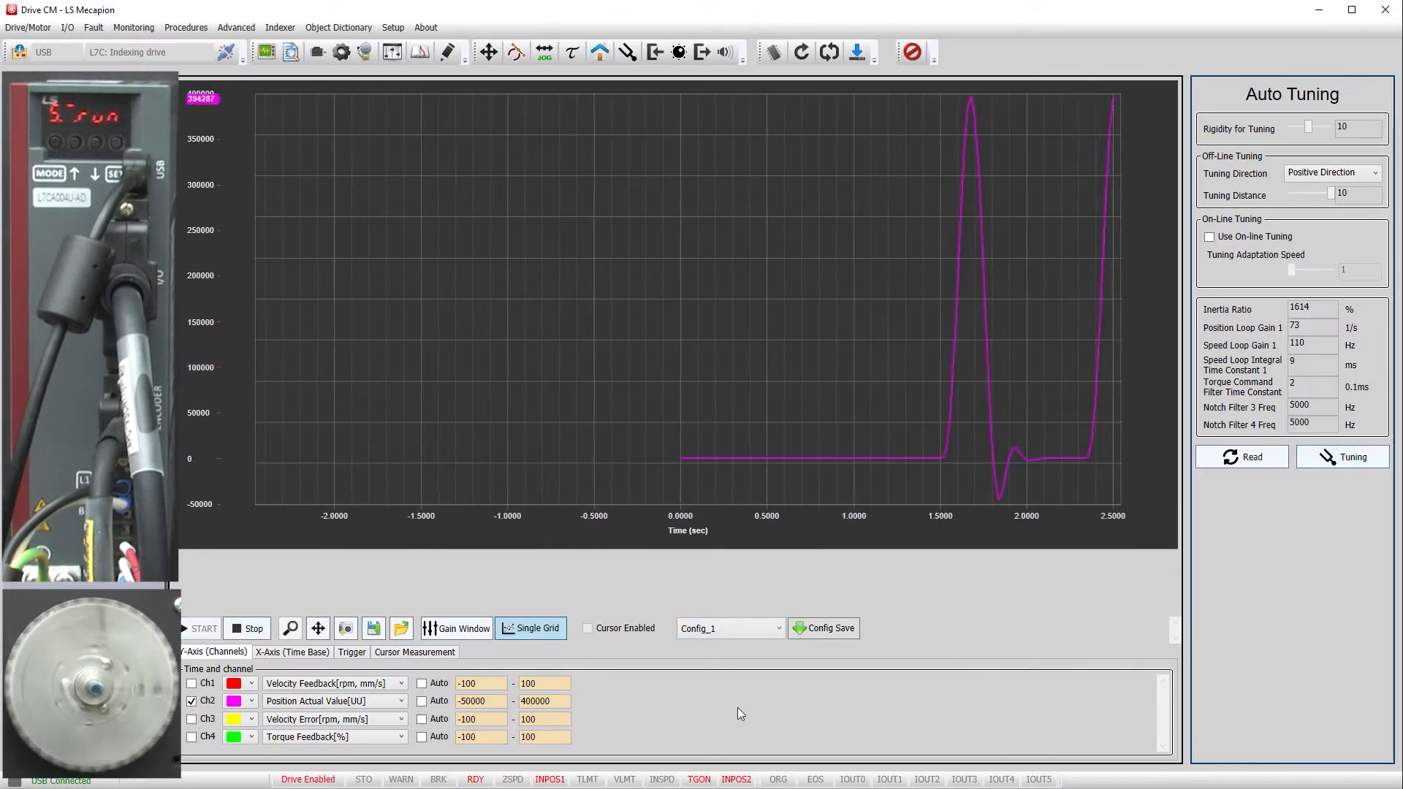
{"action": "left_click", "coordinate": [247, 630]}
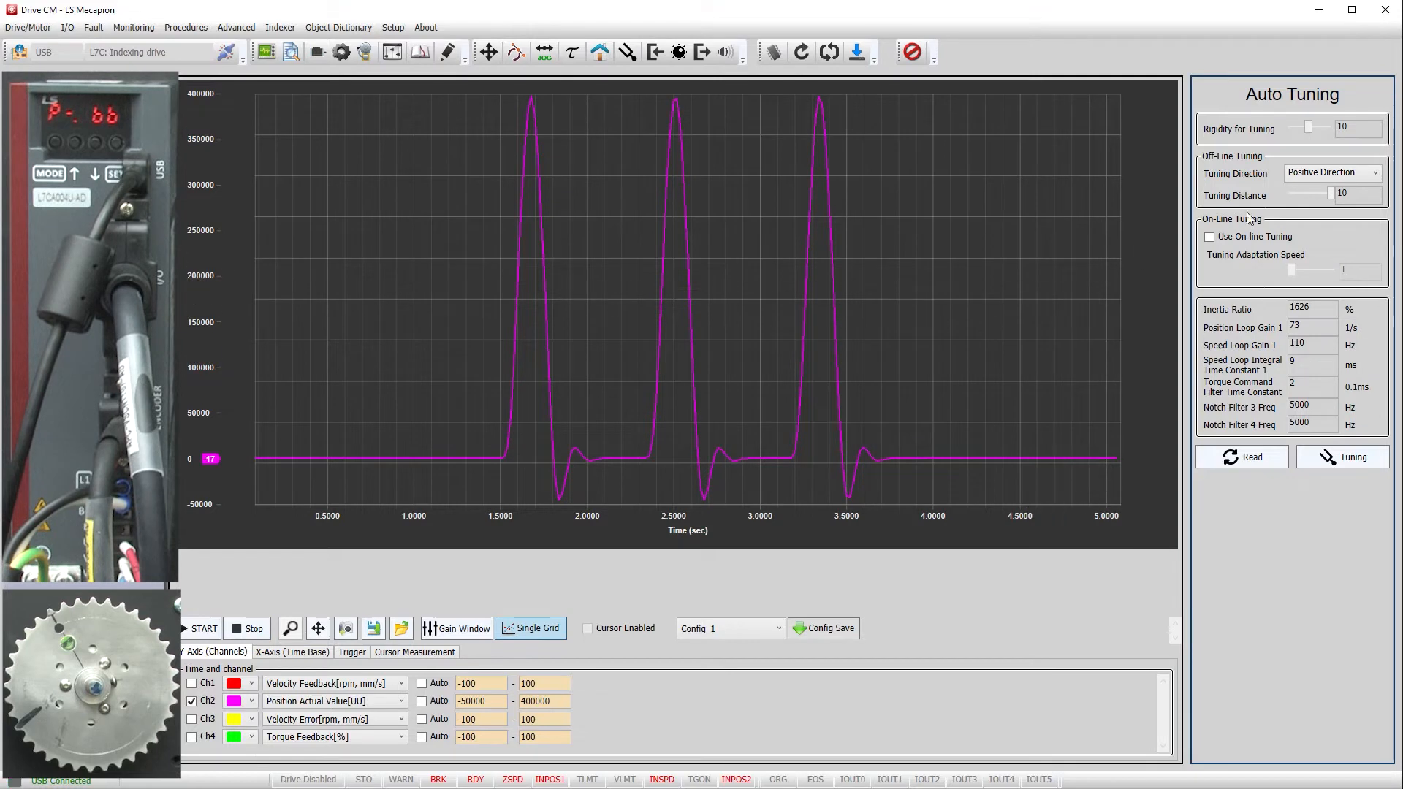
Step: Set the tuning distance to 5 and rigidity to 20, and record a new auto-tuning run
{"action": "left_click", "coordinate": [1295, 194]}
{"action": "left_click_drag", "start_coordinate": [1308, 127], "coordinate": [1333, 130]}
{"action": "left_click", "coordinate": [183, 637]}
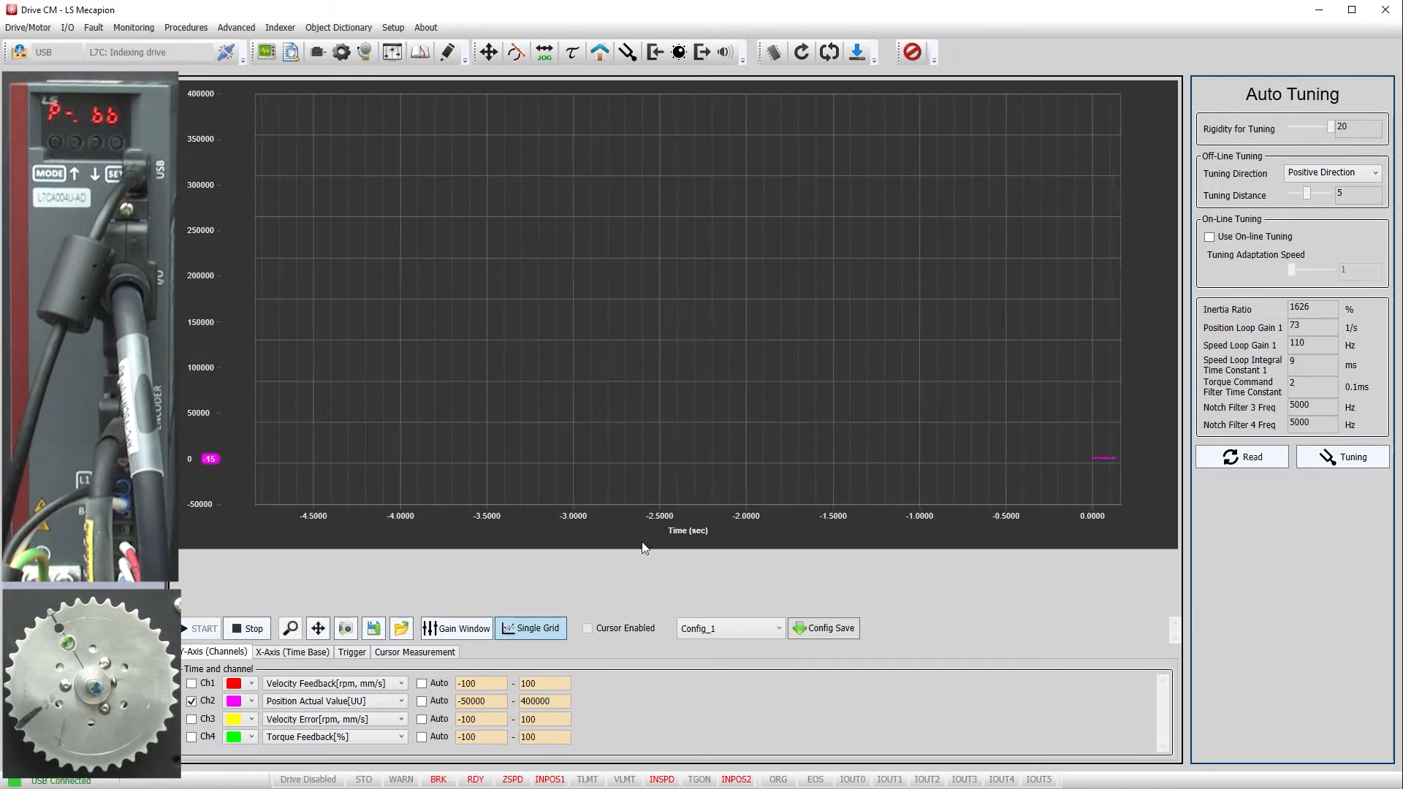
{"action": "left_click", "coordinate": [1307, 460]}
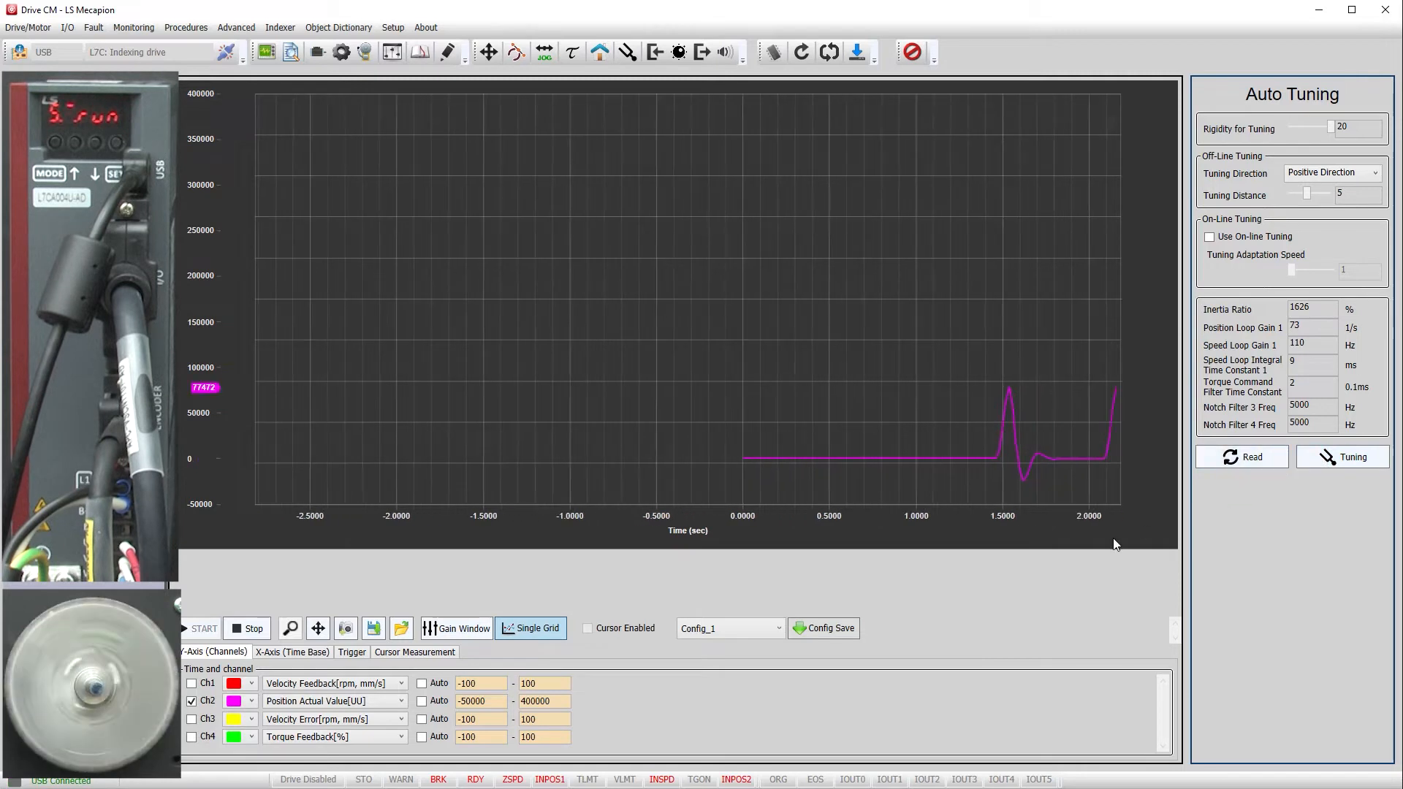
{"action": "left_click", "coordinate": [237, 630]}
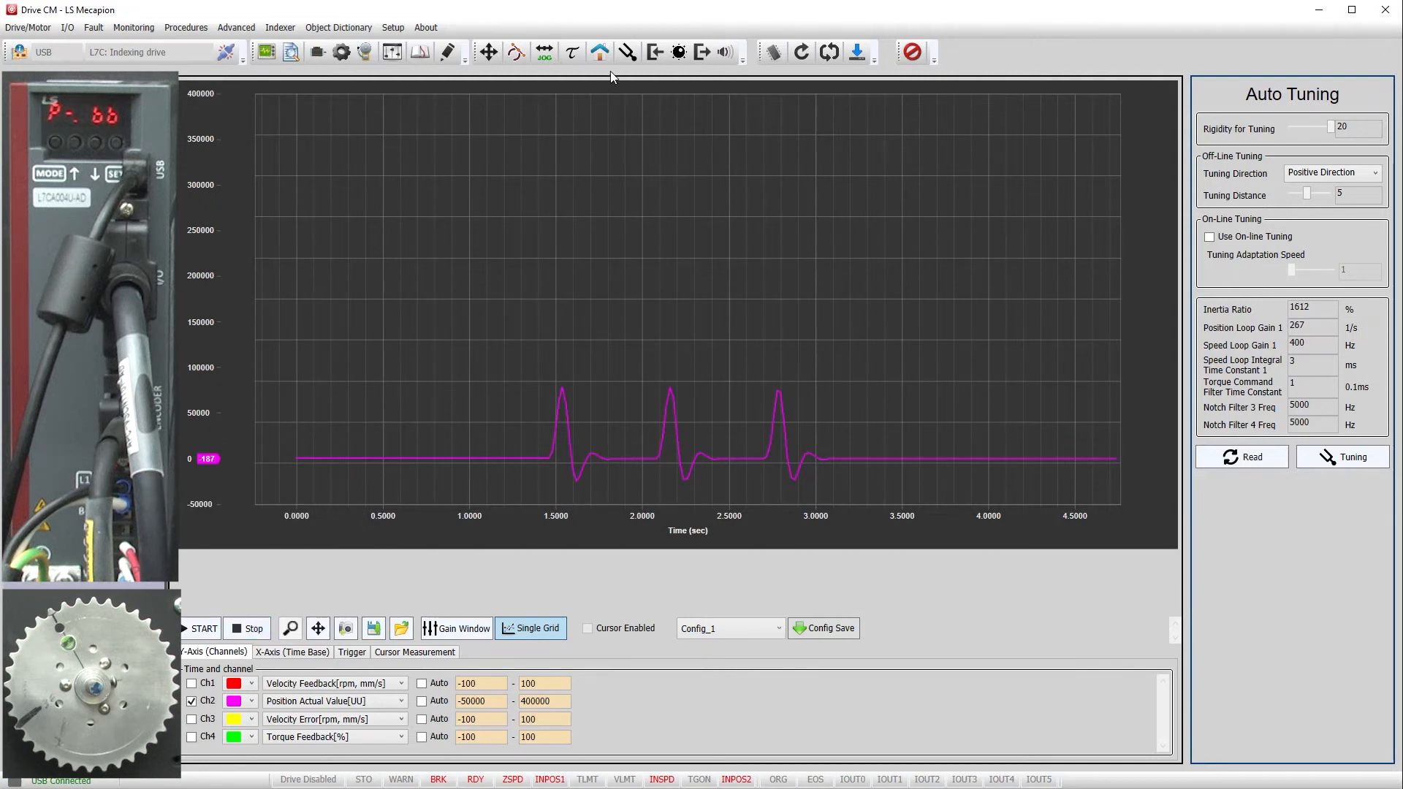
Step: Set the homing method to 35, which takes the current position as home
{"action": "left_click", "coordinate": [600, 52]}
{"action": "left_click", "coordinate": [1333, 120]}
{"action": "left_click", "coordinate": [1325, 326]}
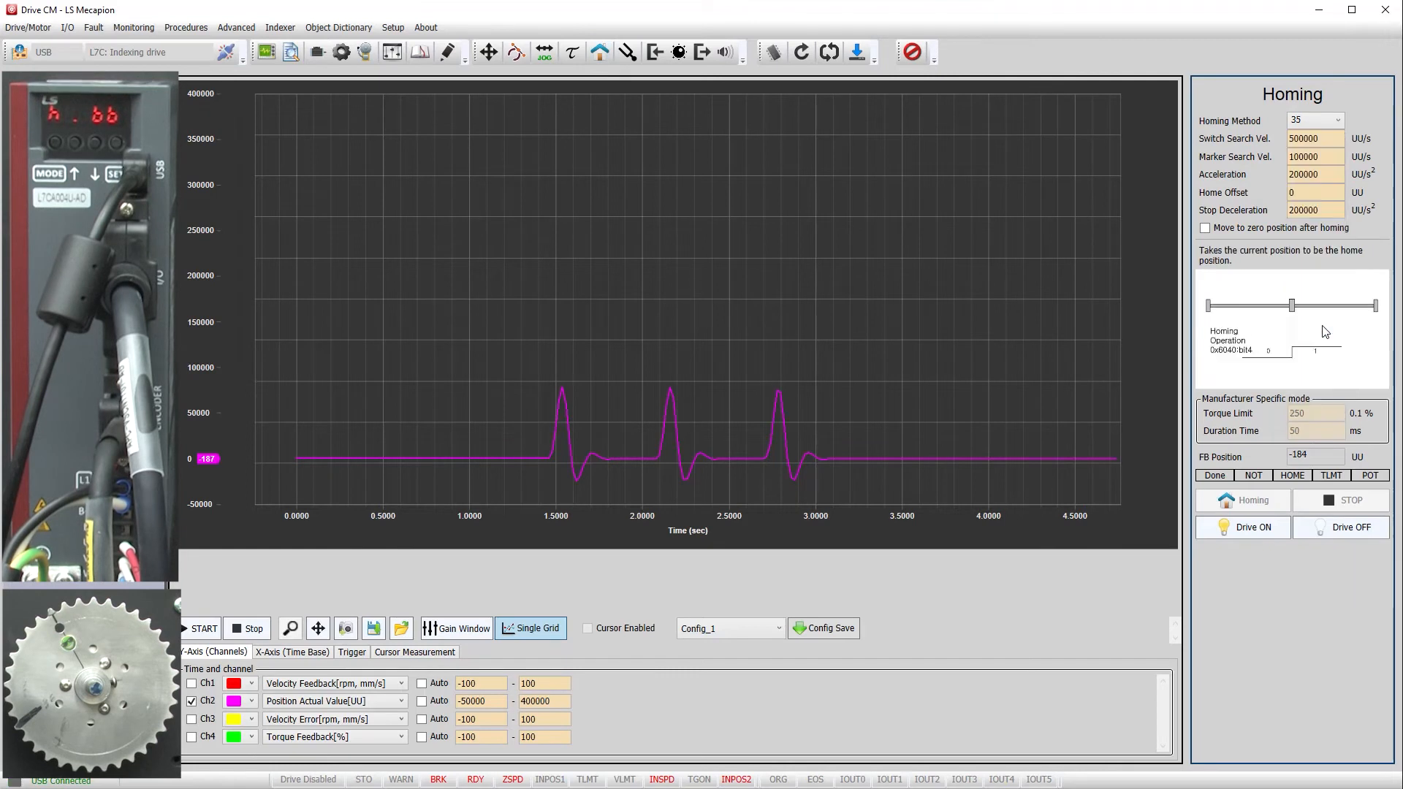
Step: Enable the drive, perform homing, and disable the drive again
{"action": "left_click", "coordinate": [1253, 527]}
{"action": "left_click", "coordinate": [1251, 501]}
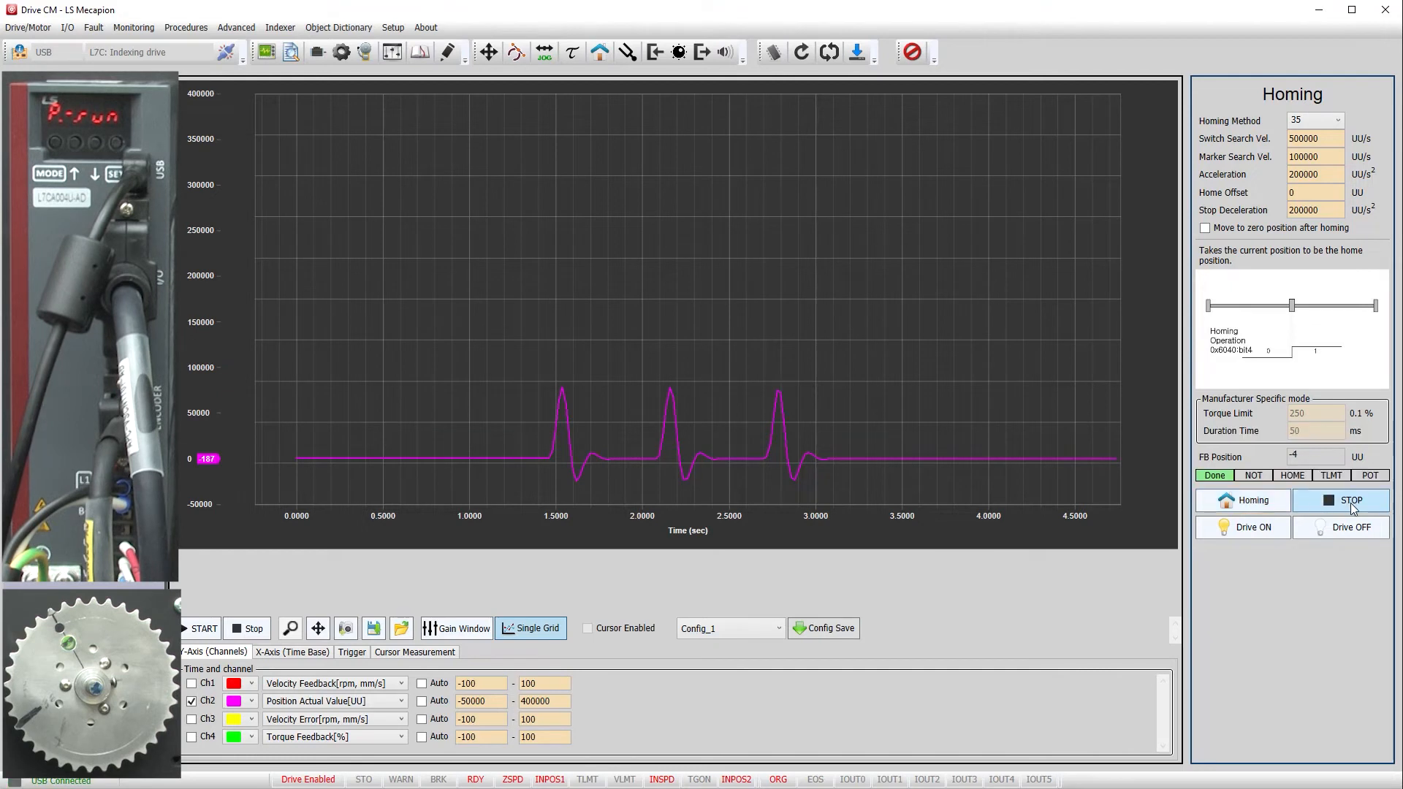
{"action": "left_click", "coordinate": [1348, 527]}
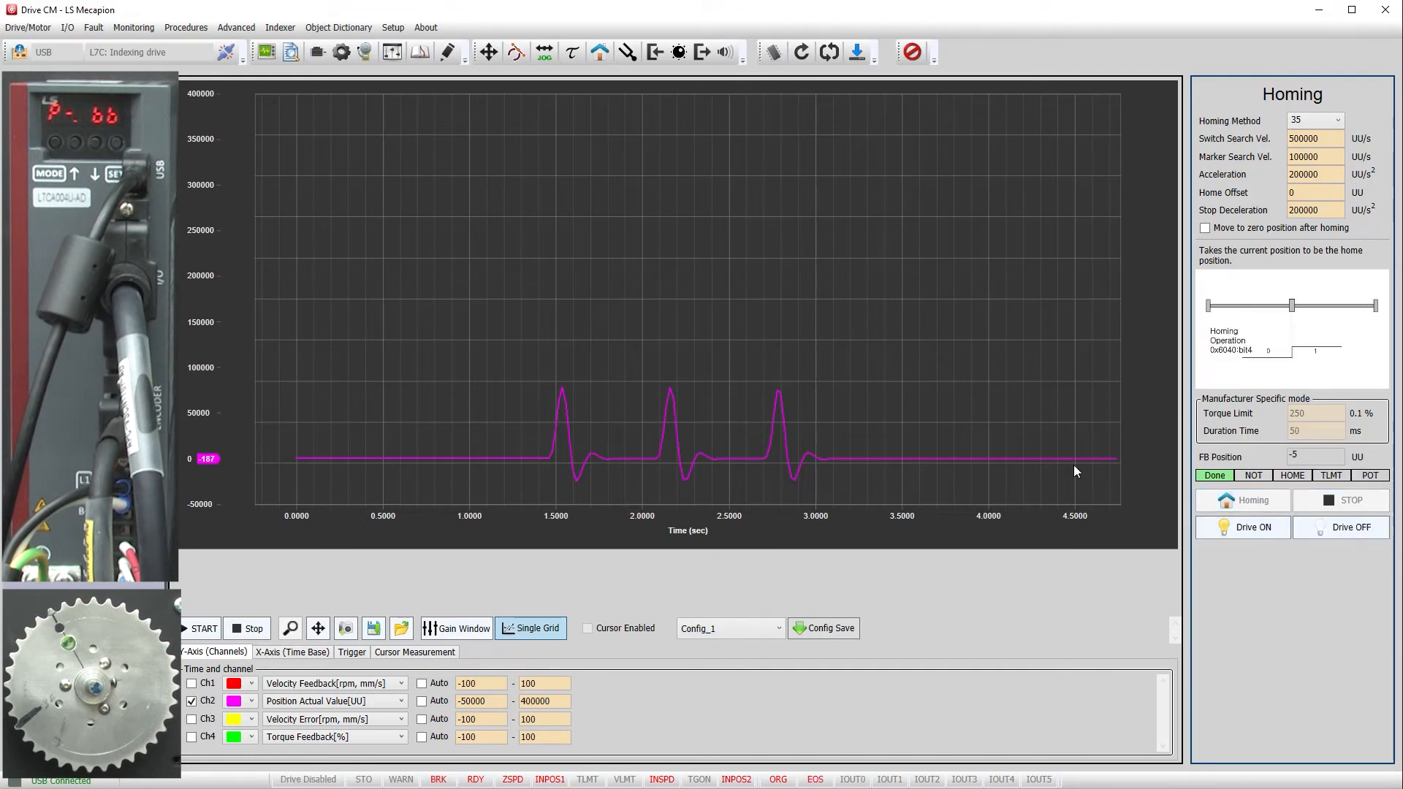
Step: Return to auto tuning and review the position, velocity and current loop values in the gain window
{"action": "left_click", "coordinate": [627, 52]}
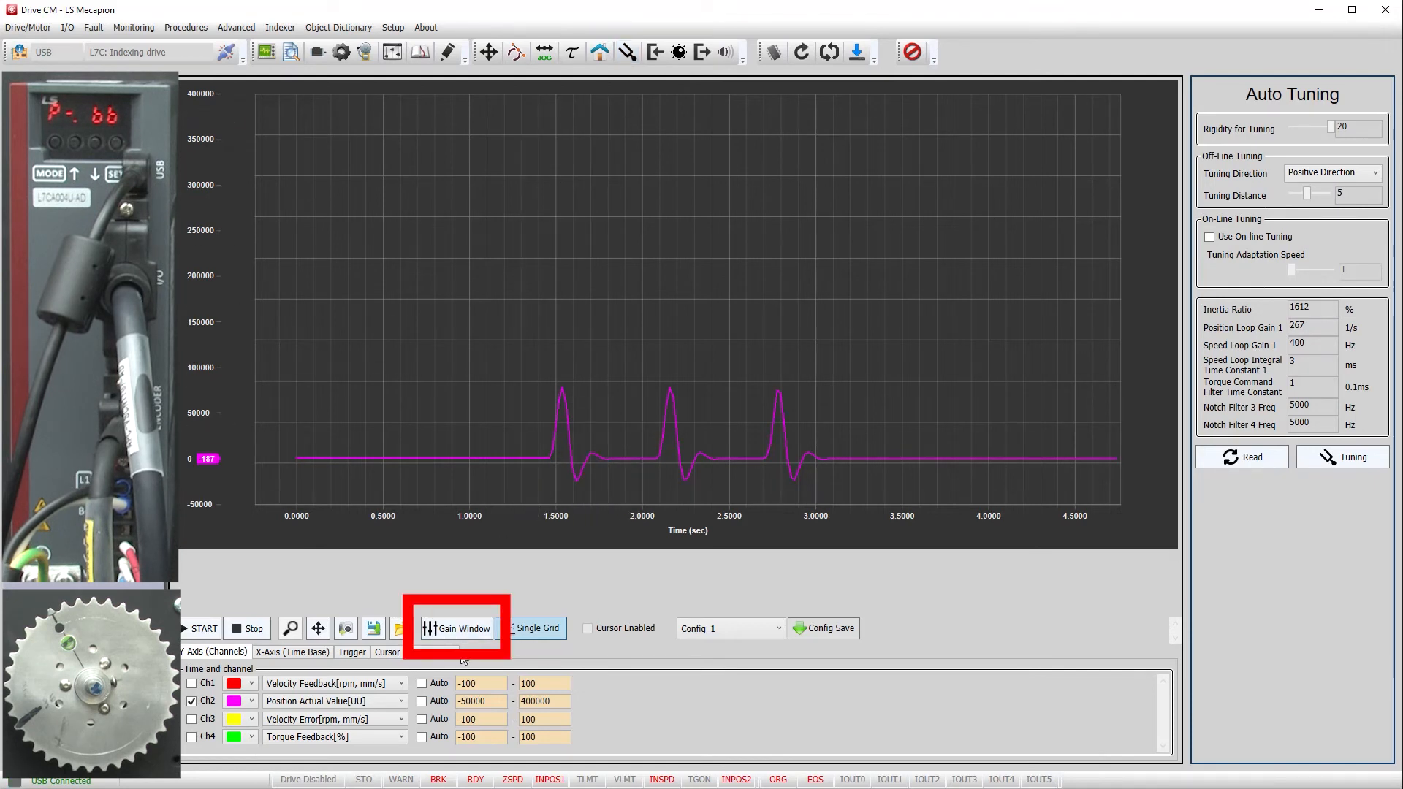
{"action": "left_click", "coordinate": [457, 633]}
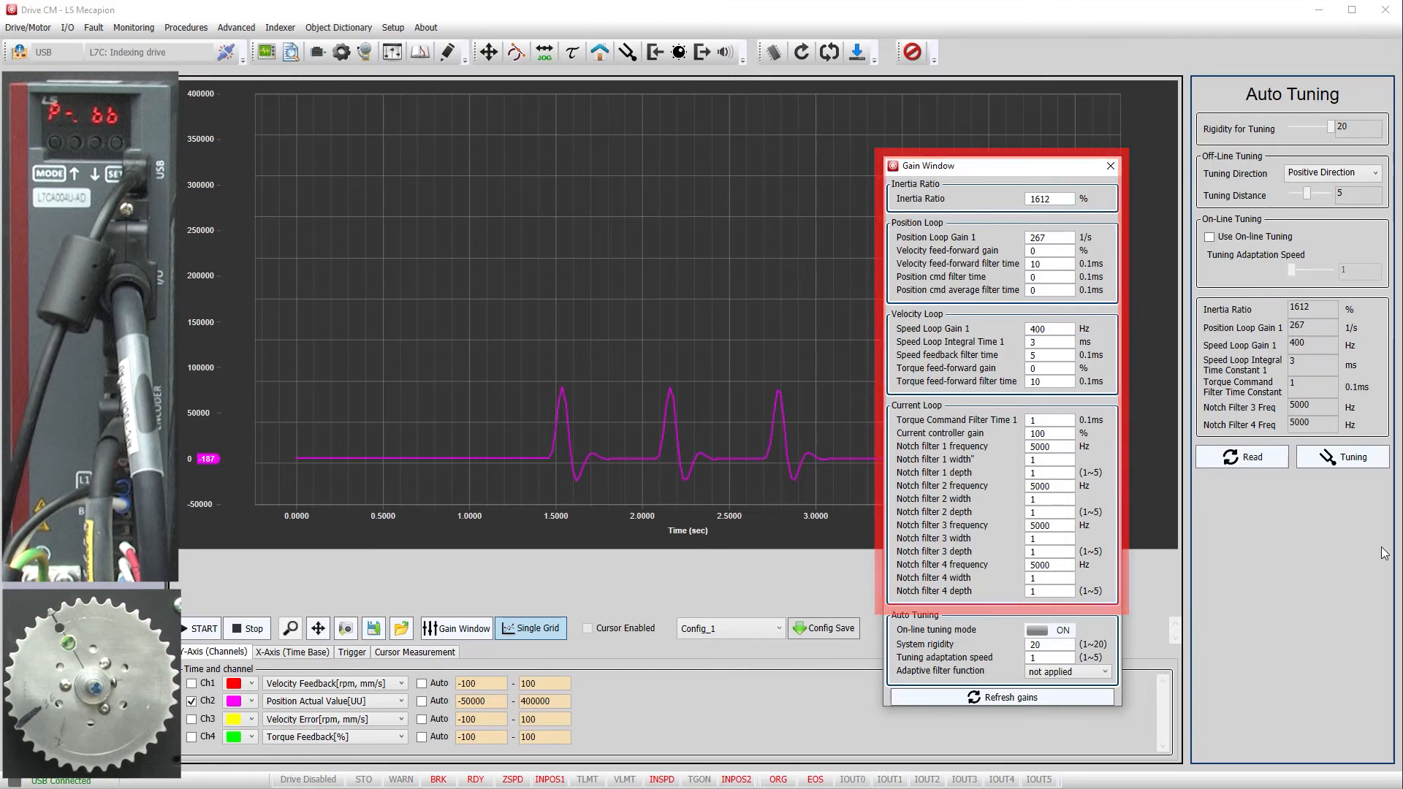
{"action": "left_click", "coordinate": [1109, 166]}
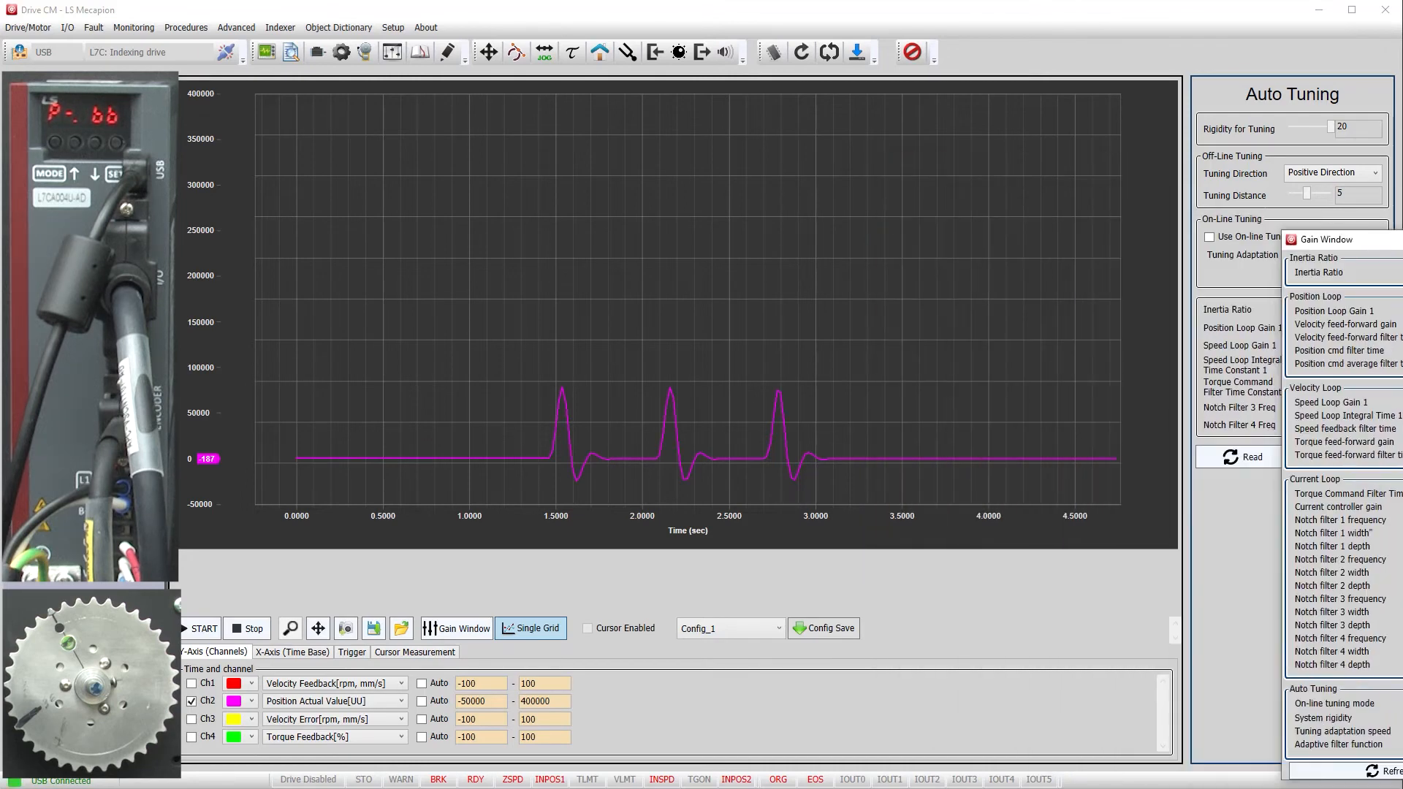
Step: Examine the overall, position loop, velocity loop, current loop and gain conversion diagrams of the drive's control settings
{"action": "left_click", "coordinate": [391, 53]}
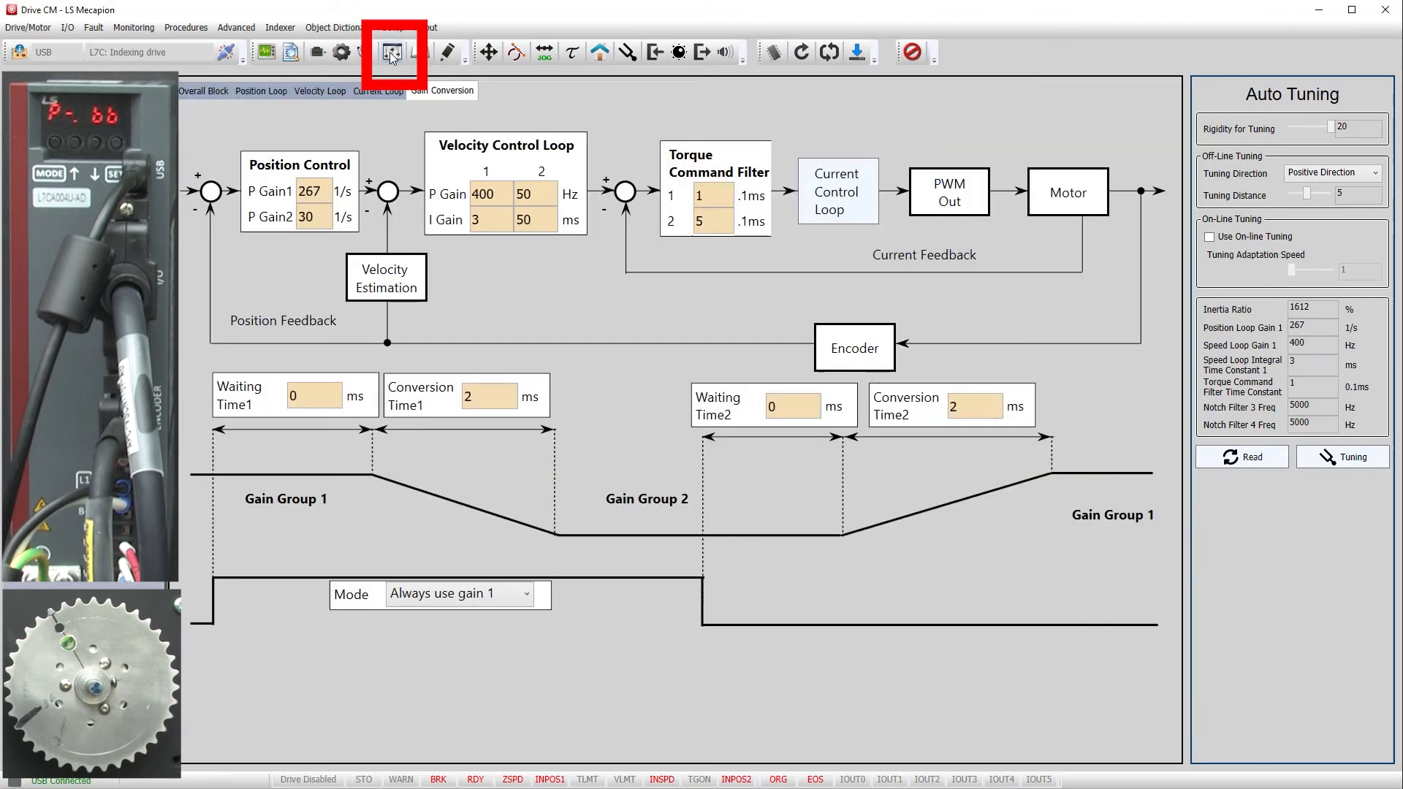
{"action": "left_click", "coordinate": [208, 92]}
{"action": "left_click", "coordinate": [286, 95]}
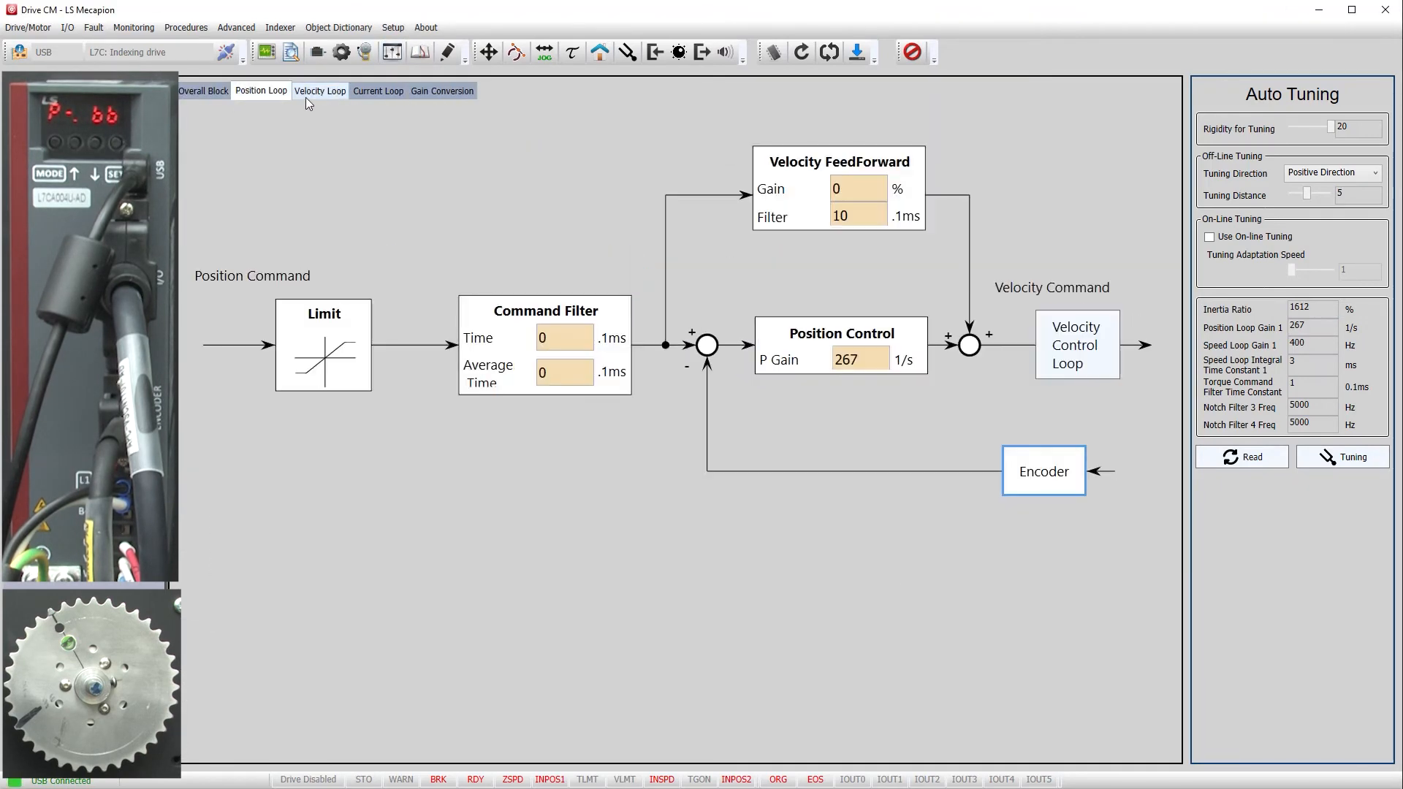
{"action": "left_click", "coordinate": [323, 92]}
{"action": "left_click", "coordinate": [376, 93]}
{"action": "left_click", "coordinate": [442, 93]}
Step: Return to the position trace with the gain window open and toggle on-line tuning mode, then restore its original state
{"action": "left_click", "coordinate": [267, 52]}
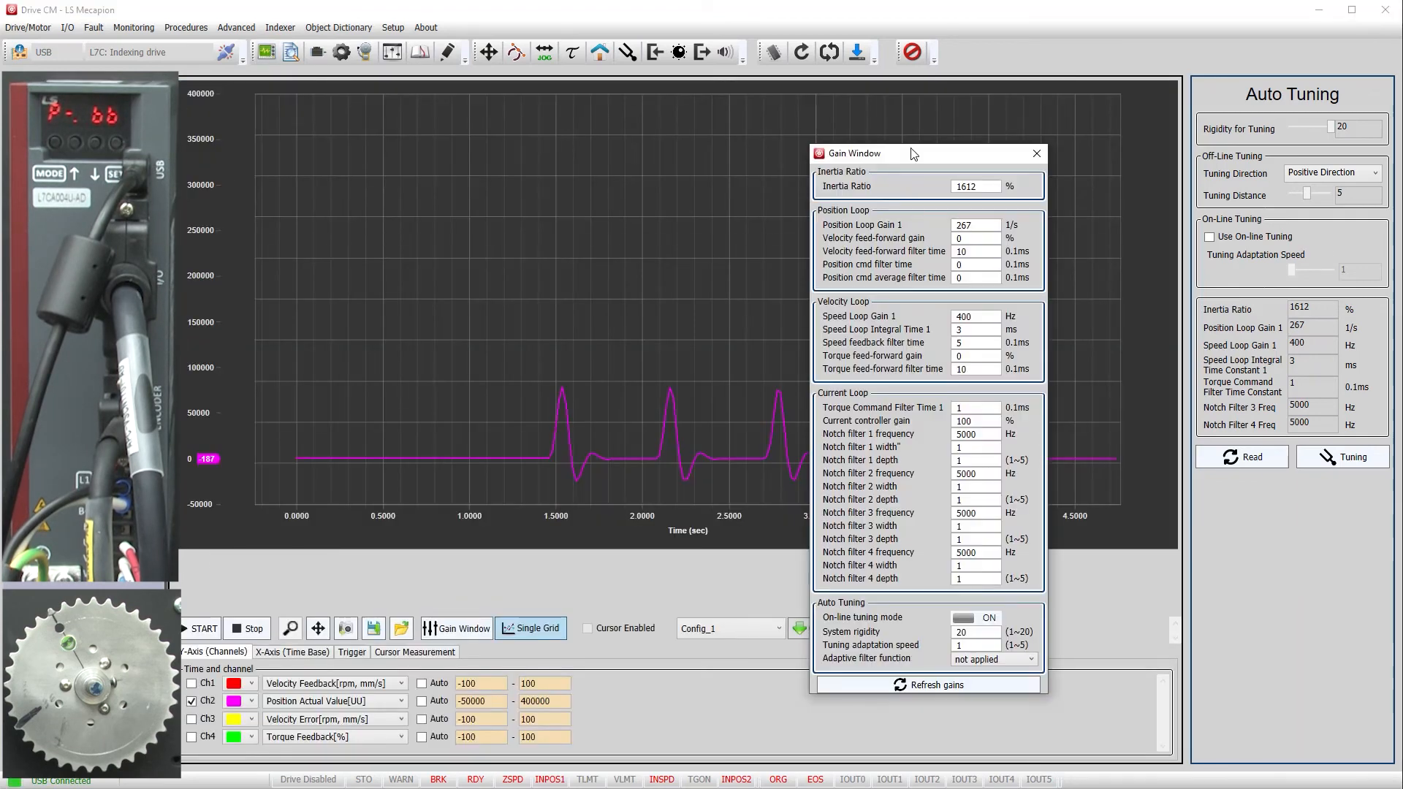
{"action": "left_click", "coordinate": [457, 628]}
{"action": "left_click", "coordinate": [987, 624]}
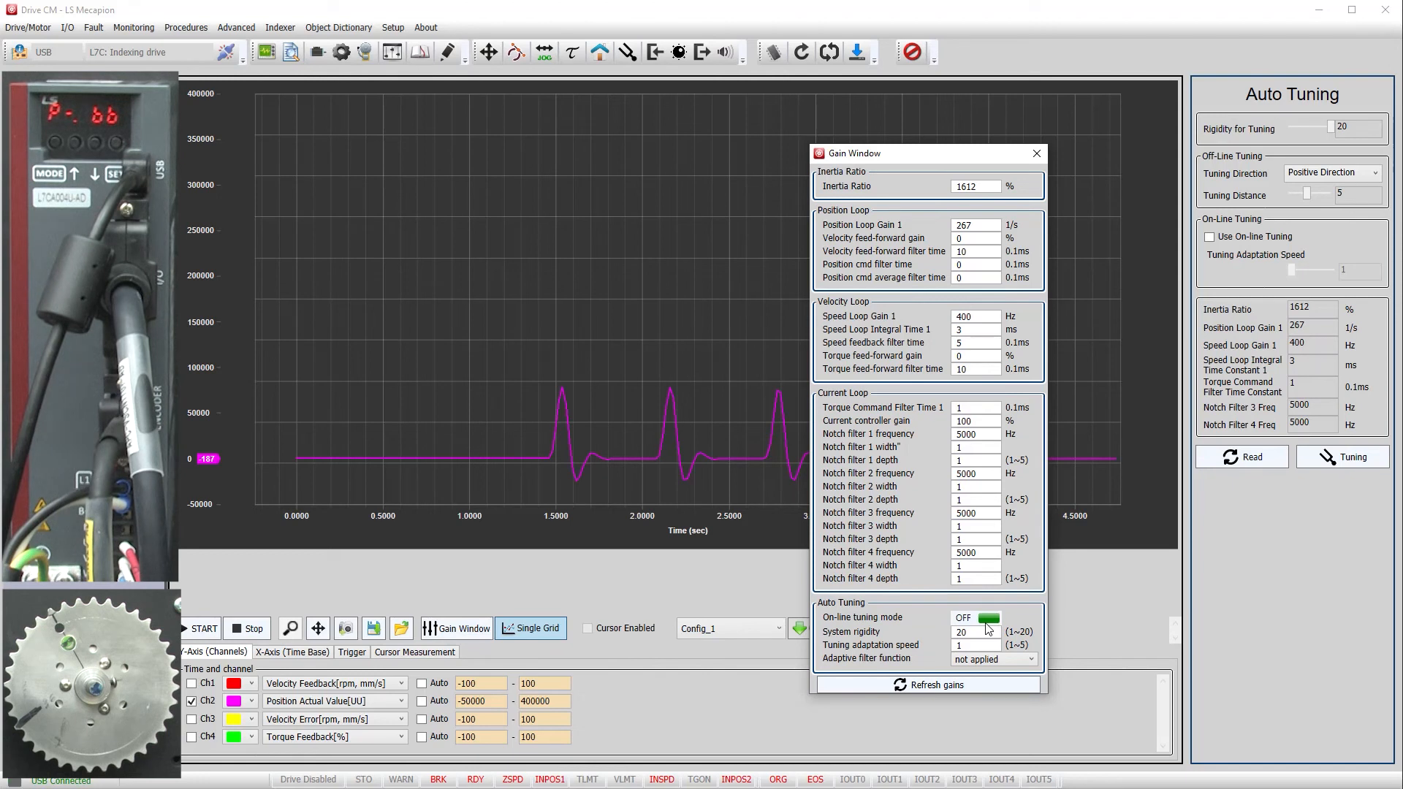
{"action": "left_click", "coordinate": [986, 625]}
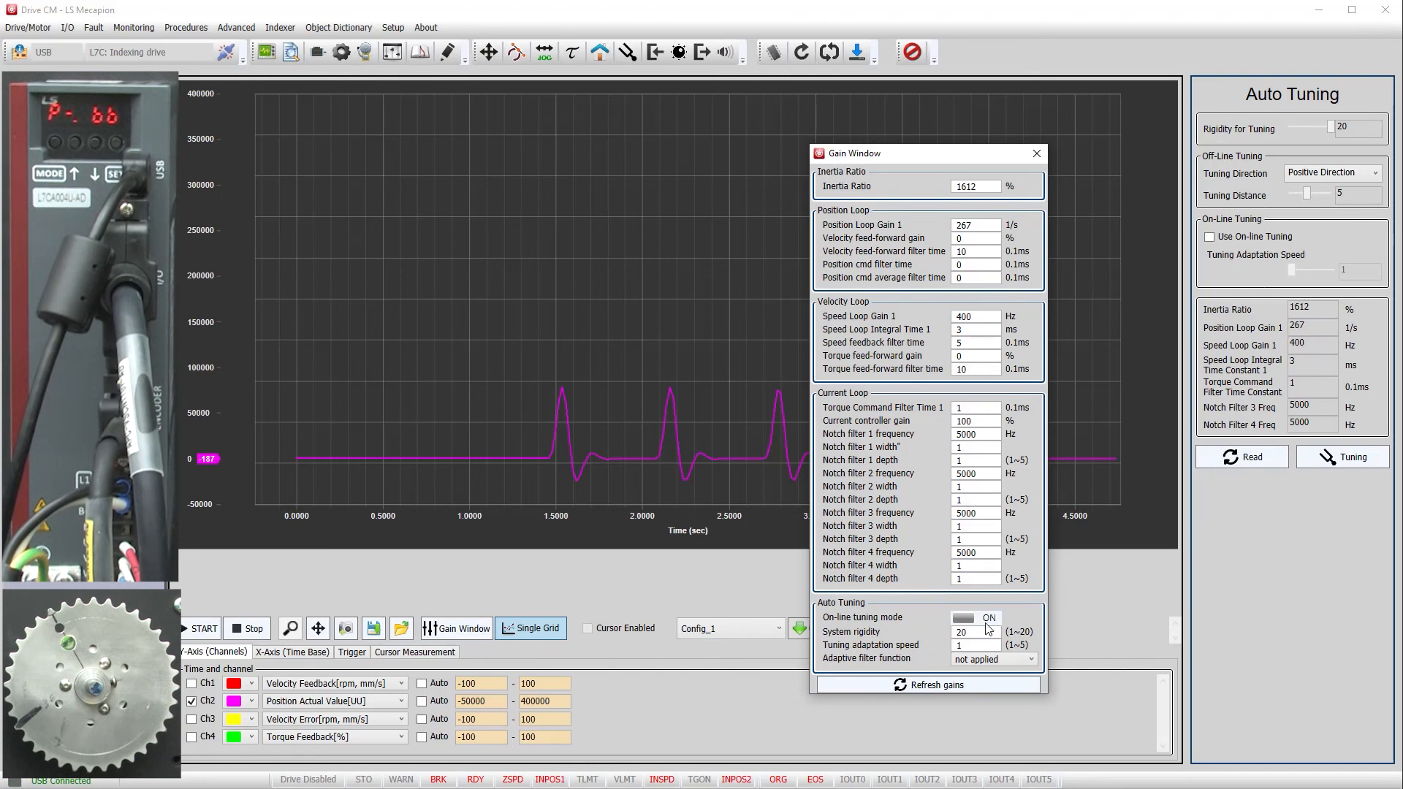